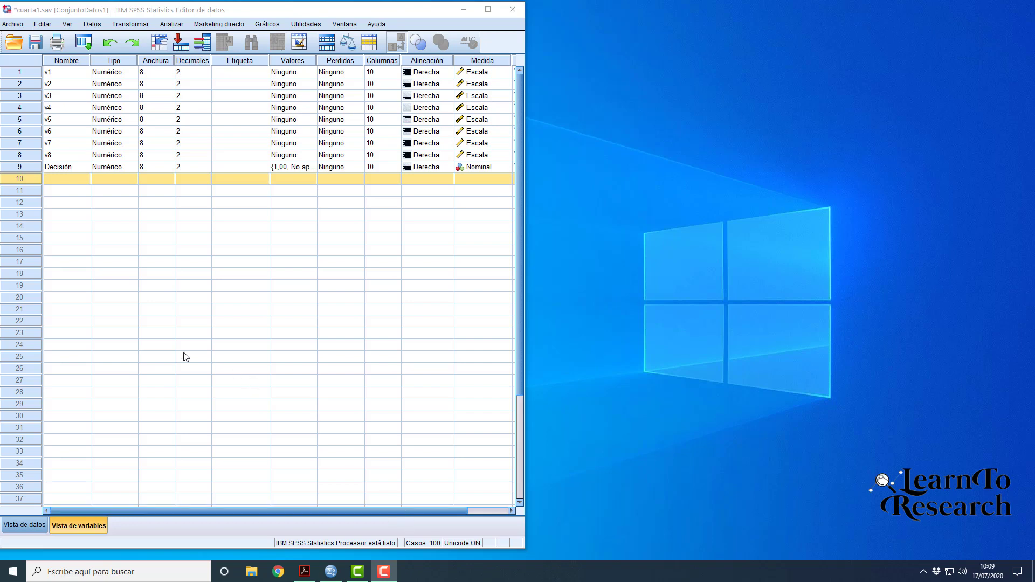
- Review the value labels defined for the Decisión variable without changing them
left_click(27, 168)
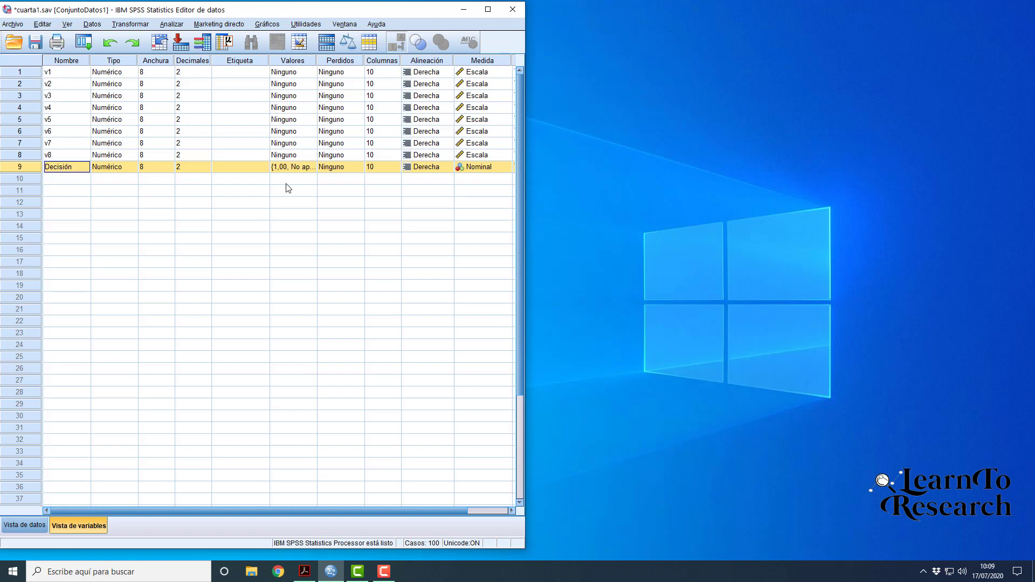
left_click(301, 167)
left_click(313, 167)
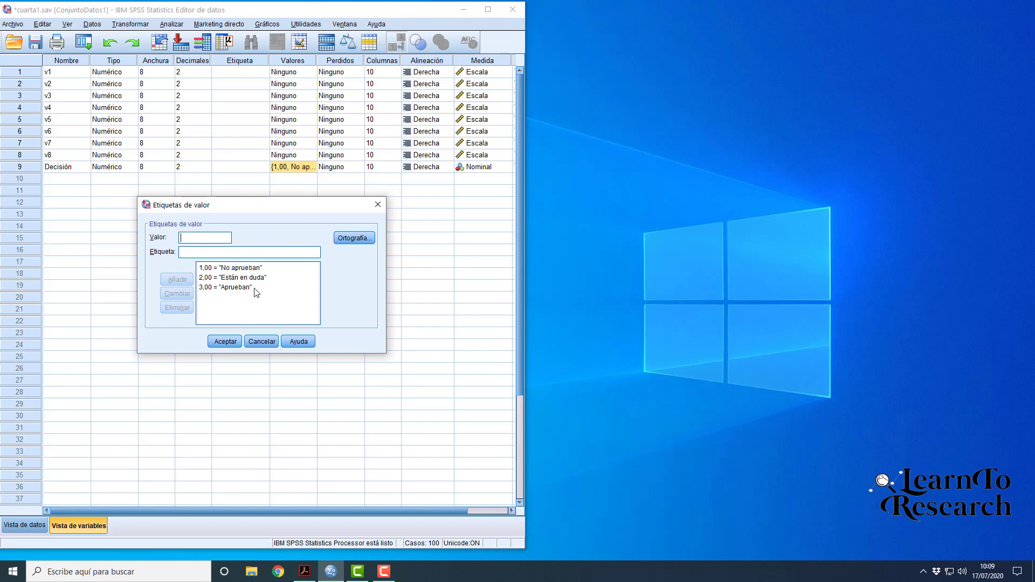
left_click(261, 341)
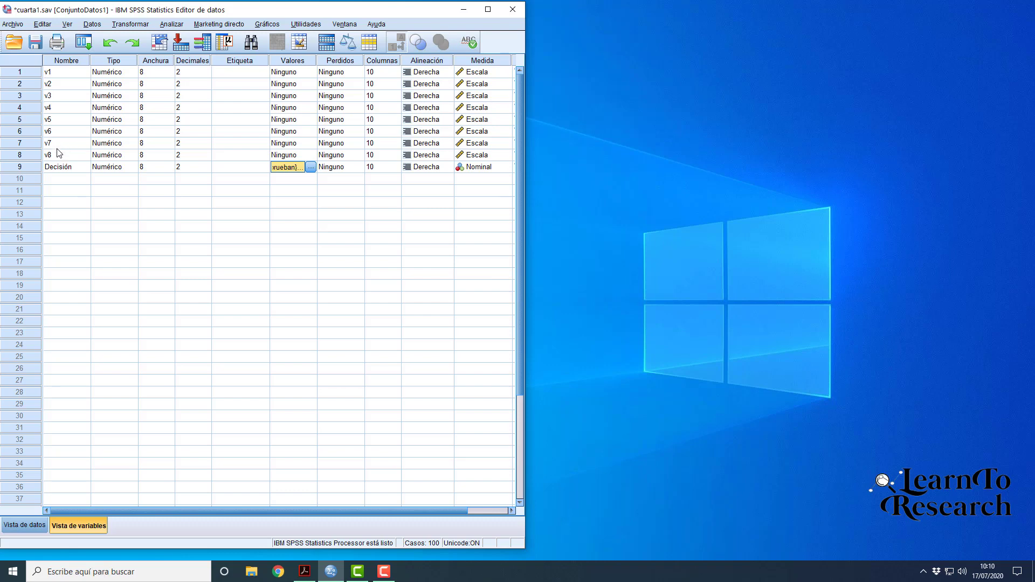
left_click(311, 167)
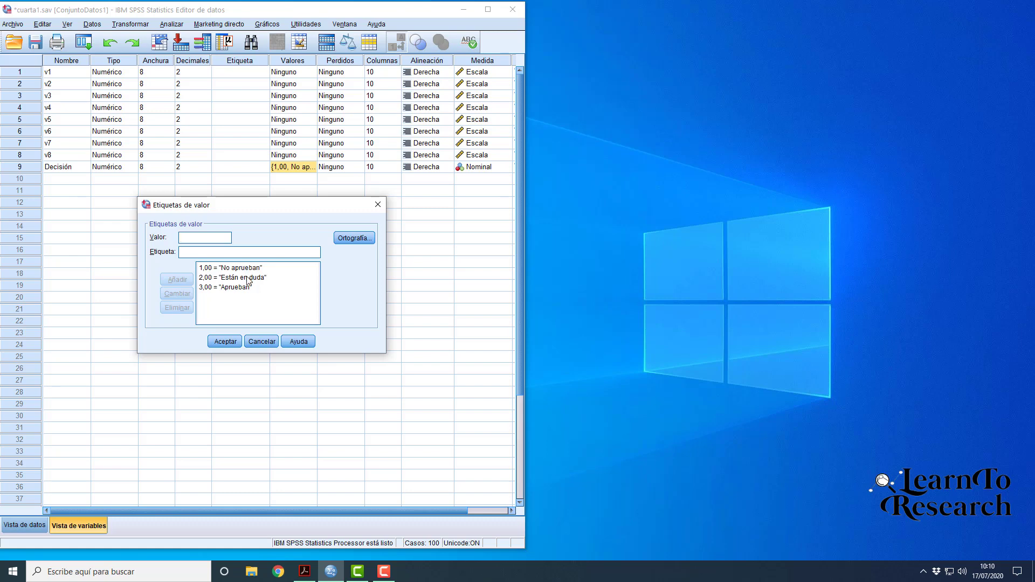
left_click(378, 204)
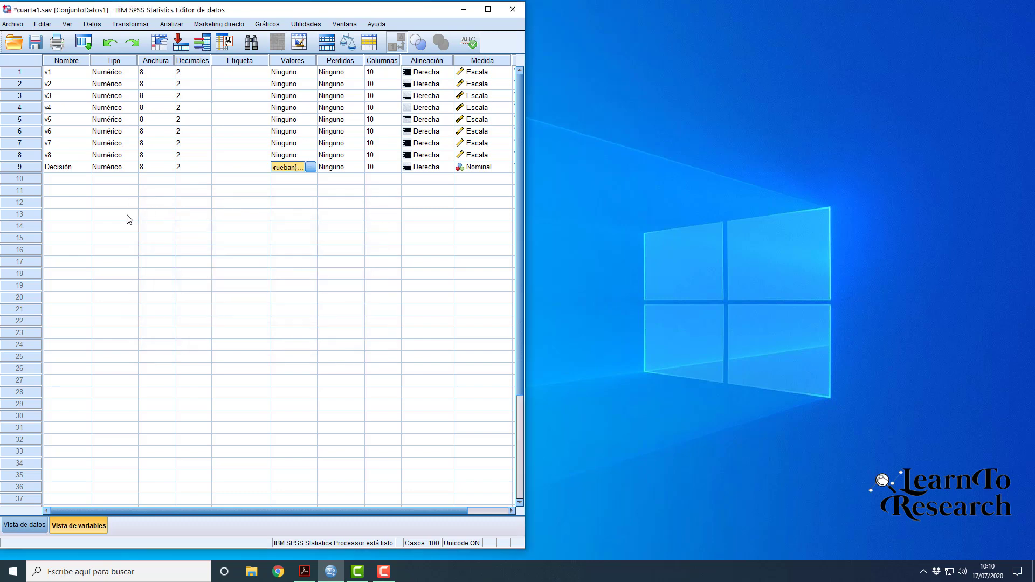
left_click(23, 169)
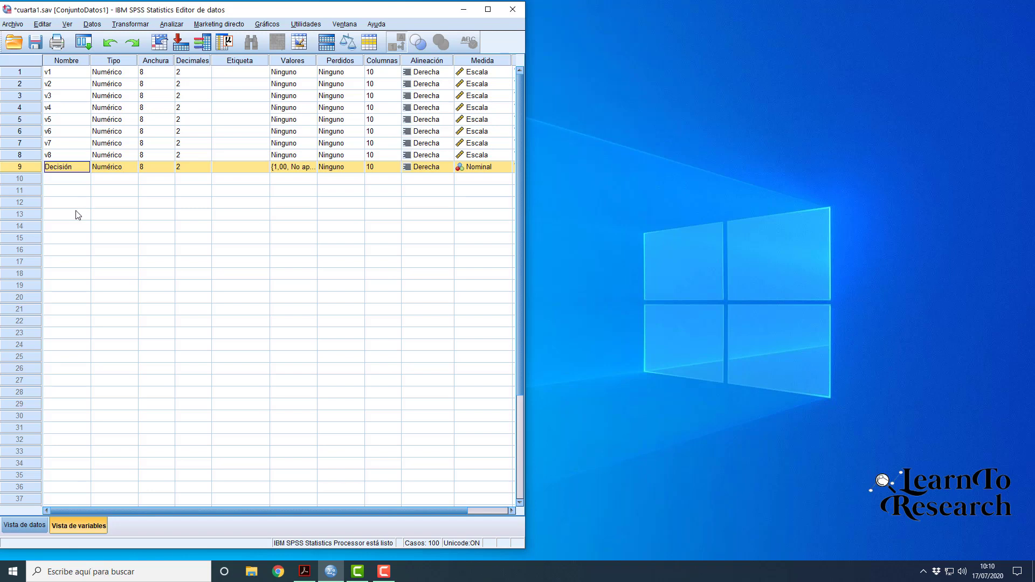
- Open the Discriminant classification analysis and clear Decisión as grouping variable and v1 to v8 as independents
left_click(168, 25)
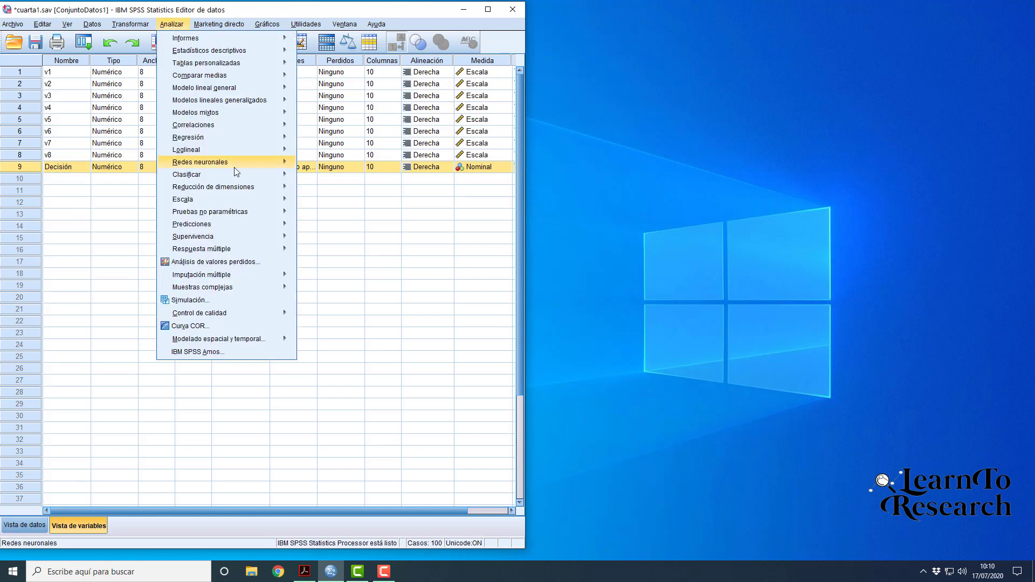
mouse_move(234, 167)
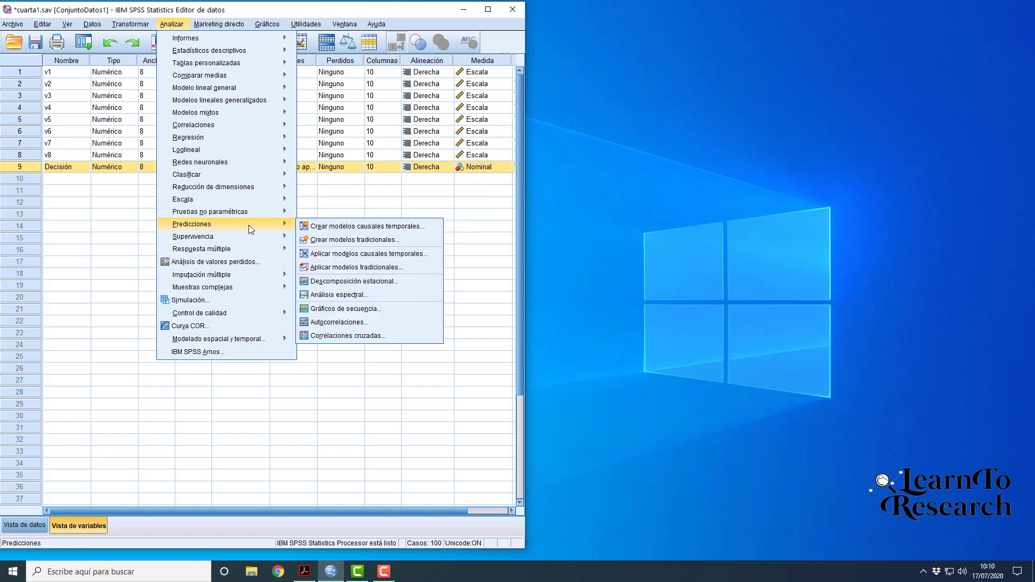
mouse_move(255, 207)
mouse_move(263, 187)
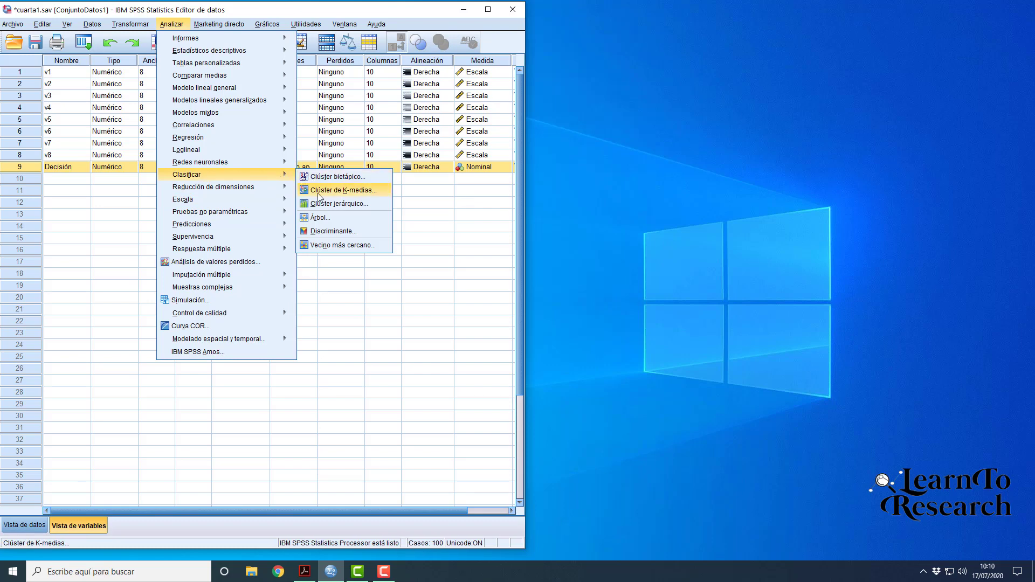
left_click(321, 231)
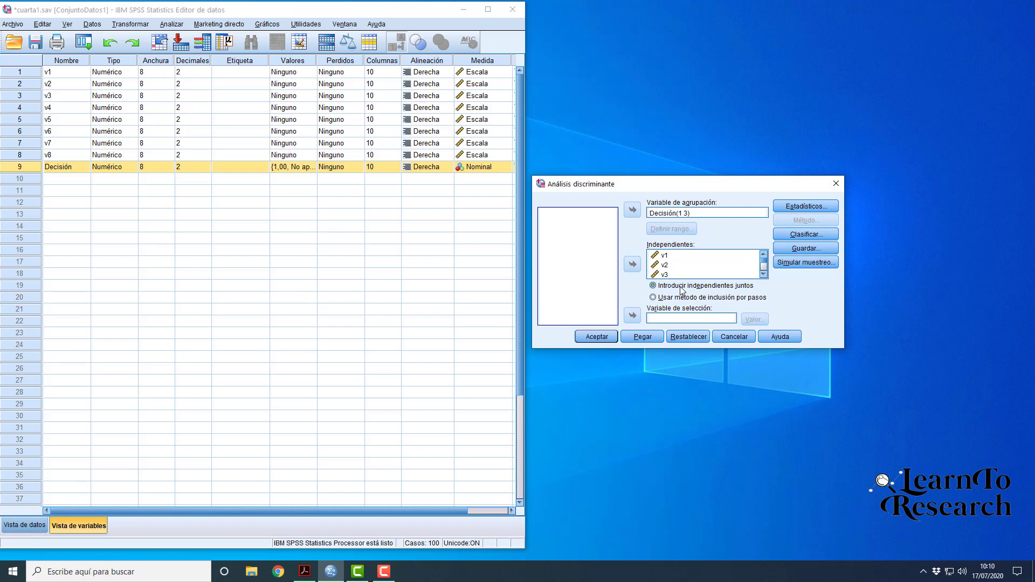
left_click(675, 213)
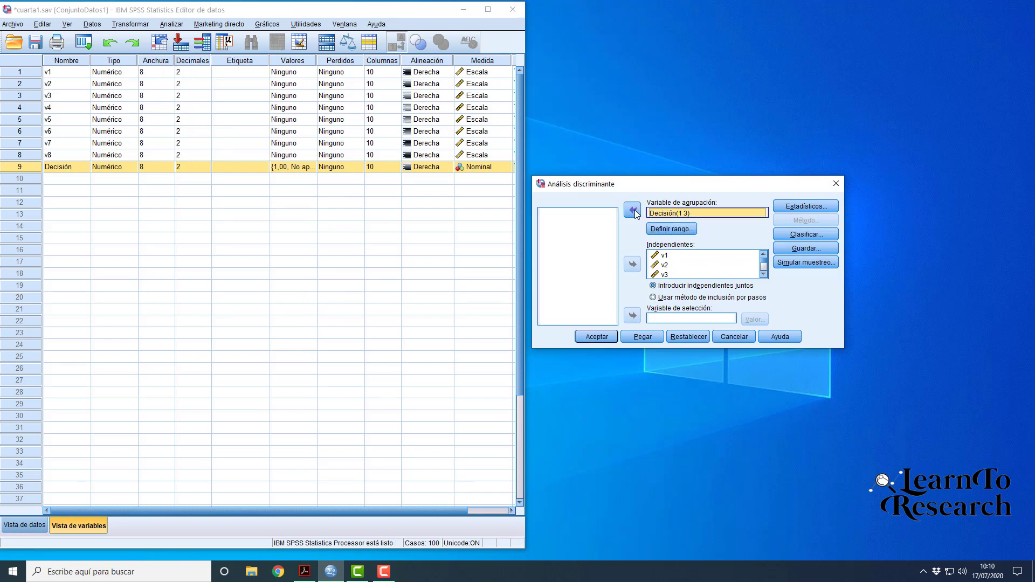
left_click(634, 211)
scroll(670, 269, "down", 2)
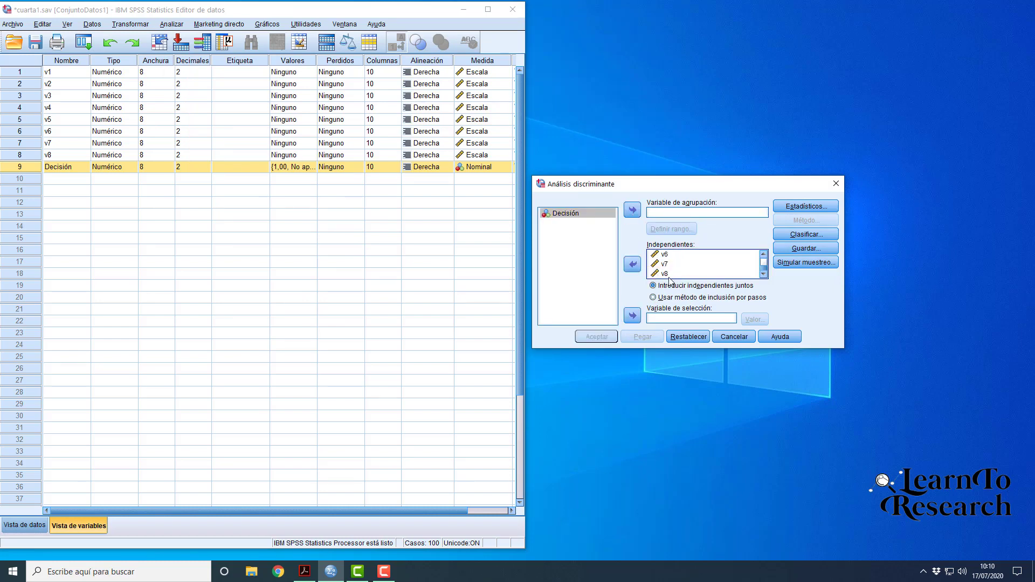
key("ctrl+a")
left_click(632, 264)
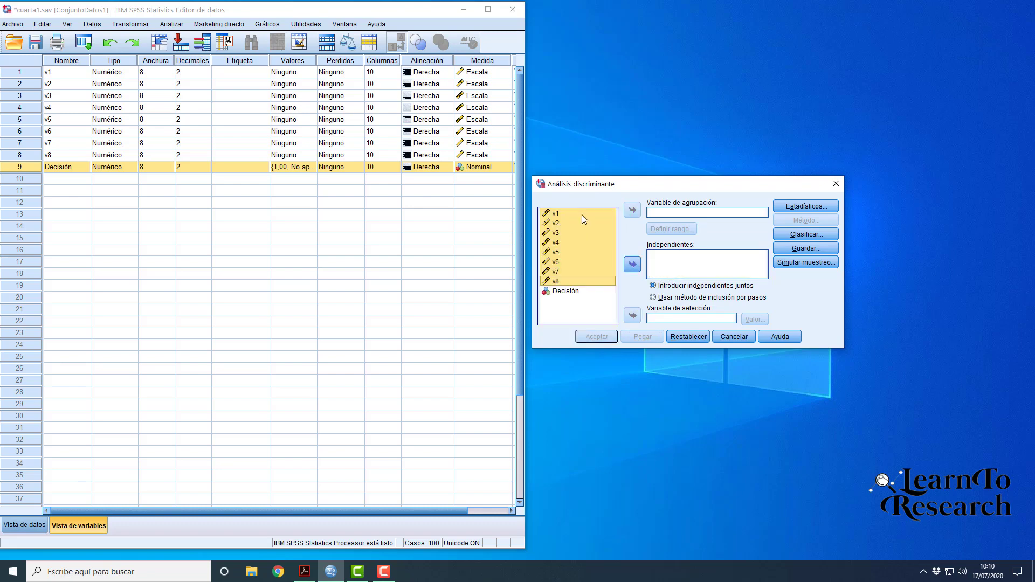
- Set Decisión as the grouping variable with a range from minimum 1 to maximum 3
left_click(574, 291)
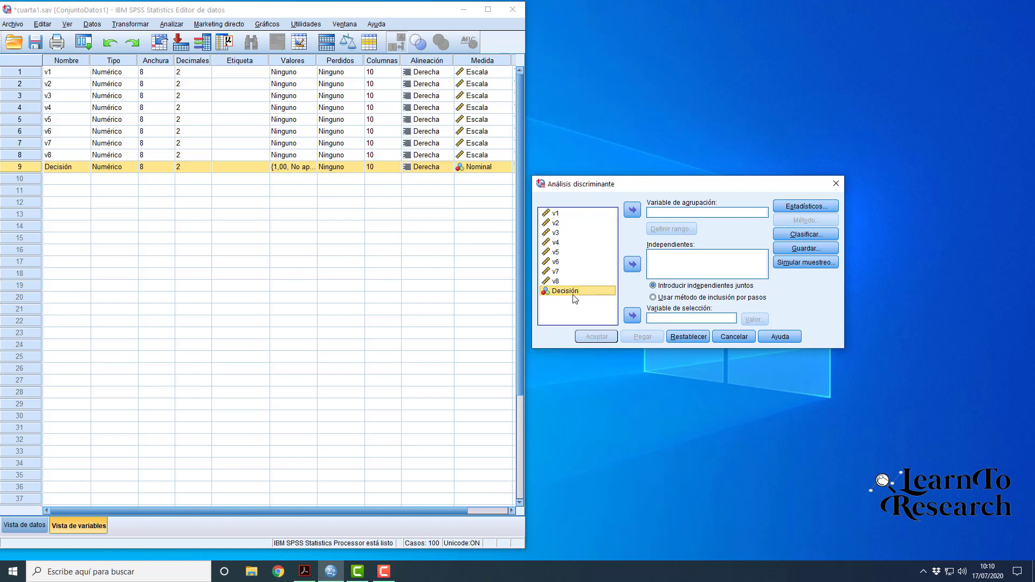
left_click(632, 209)
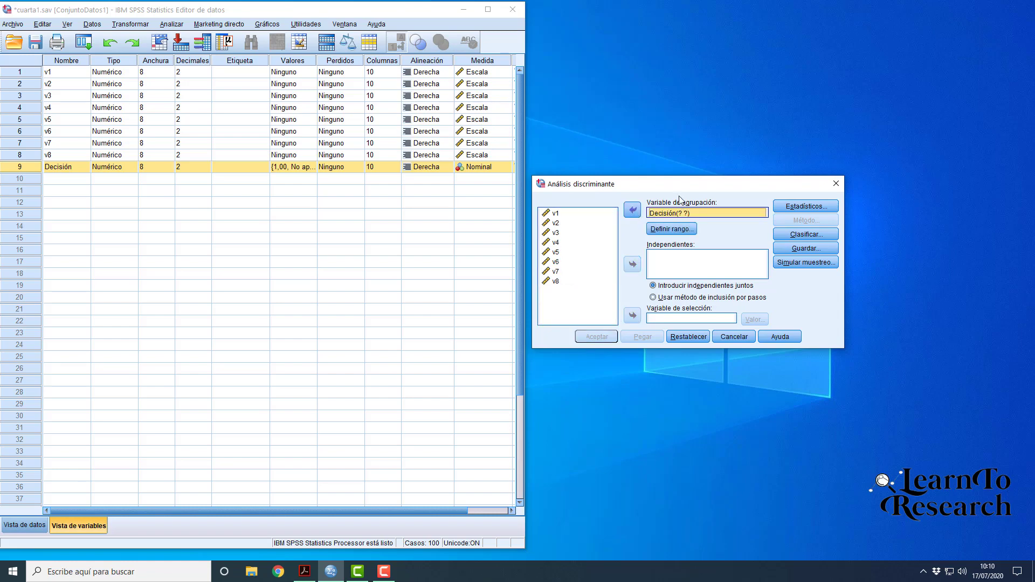
left_click(679, 230)
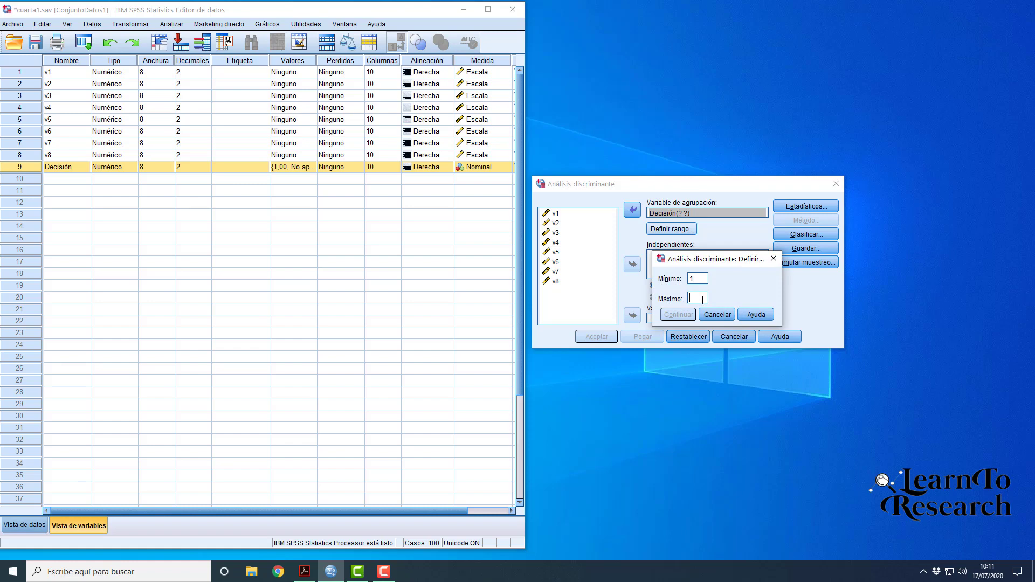
type("3")
left_click(678, 315)
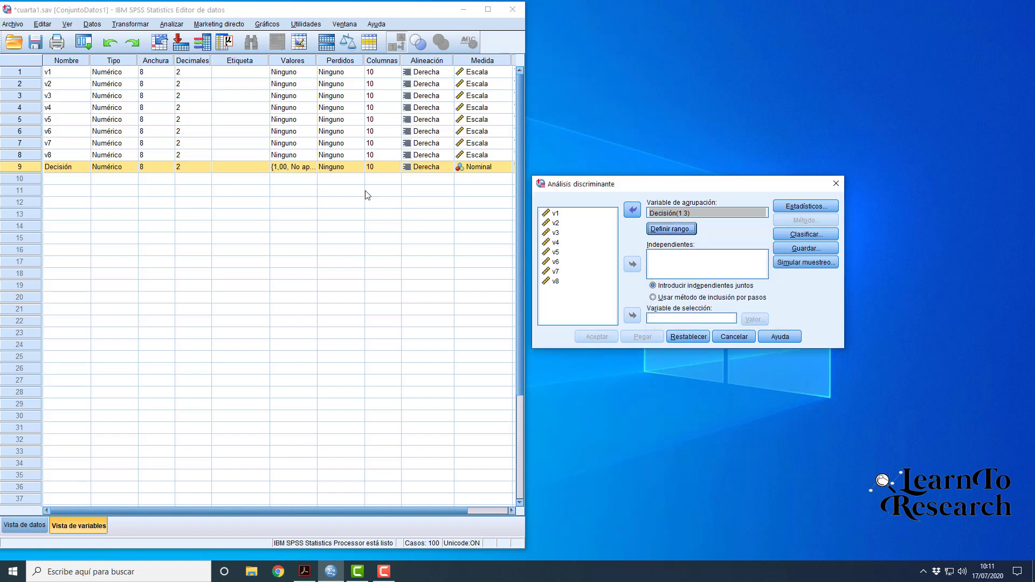
- Check the value labels of Decisión against the grouping range, then return to the discriminant analysis setup
left_click(313, 173)
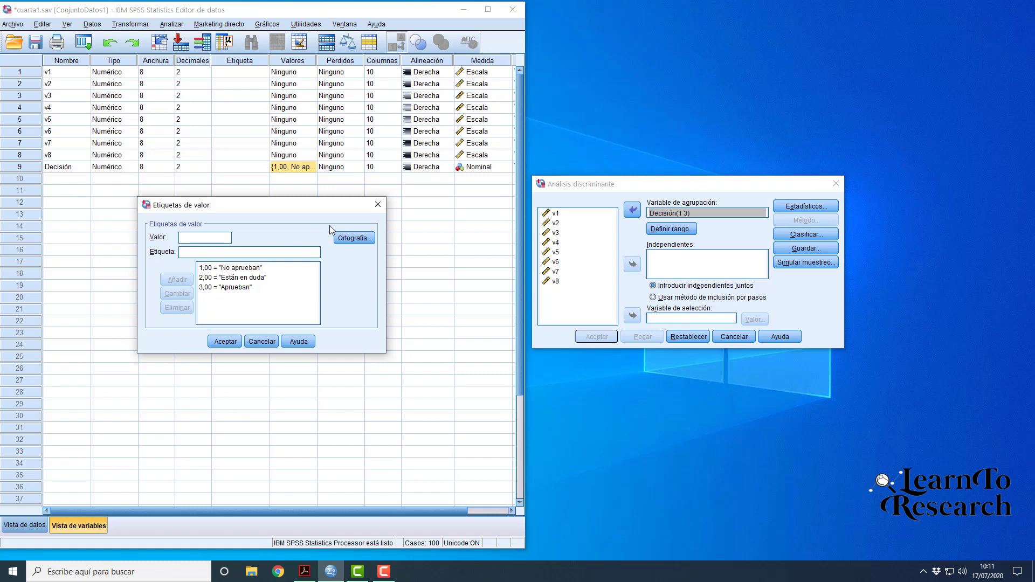
left_click(377, 205)
left_click(667, 202)
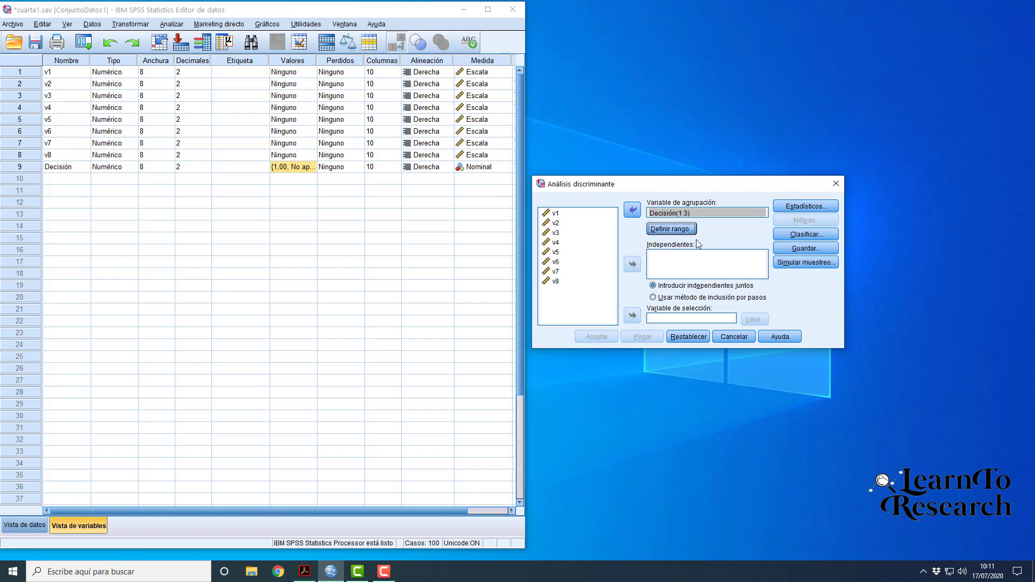
- Add variables v1 through v8 as the independents of the discriminant analysis
left_click(557, 214)
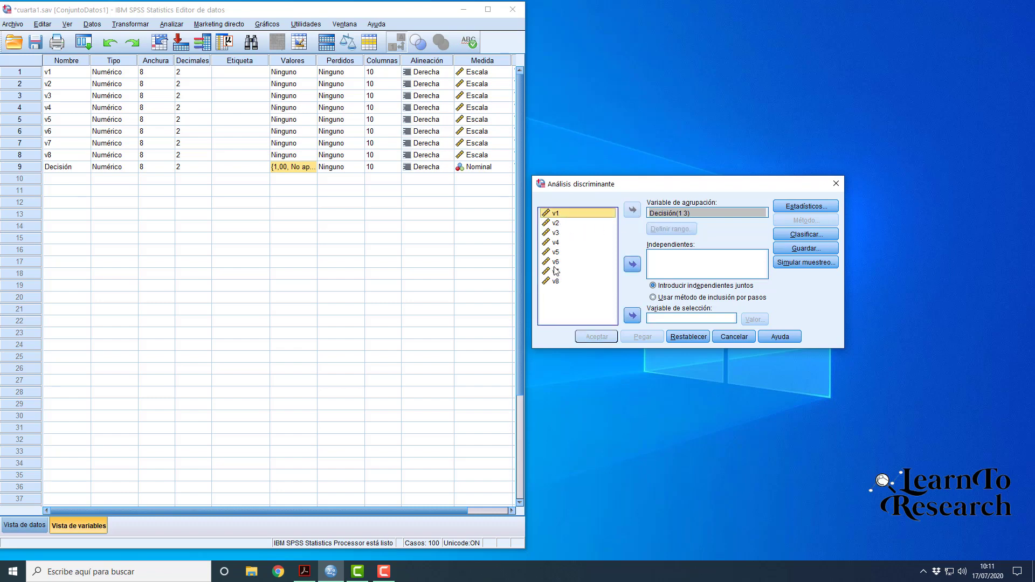
left_click(557, 281, "shift")
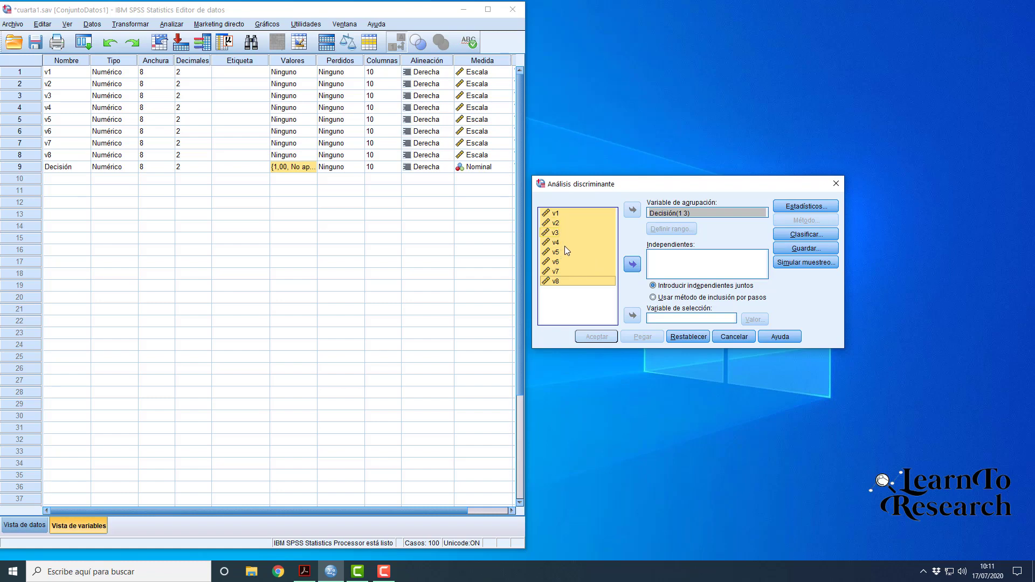
left_click(628, 268)
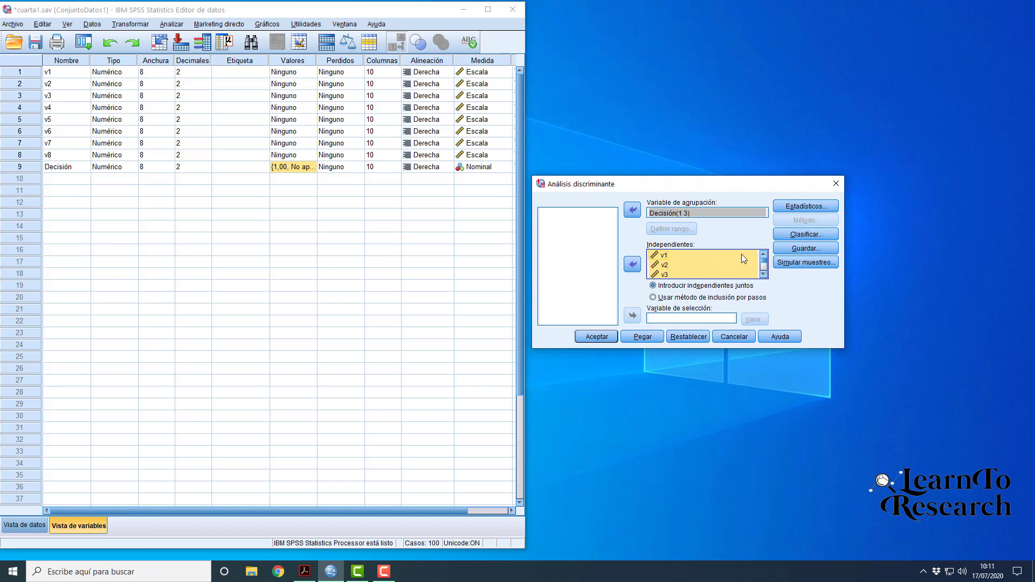
- Run the discriminant analysis with ANOVAs univariados, M de Box, De Fisher coefficients, equal prior probabilities for all groups and Tabla de resumen
left_click(791, 206)
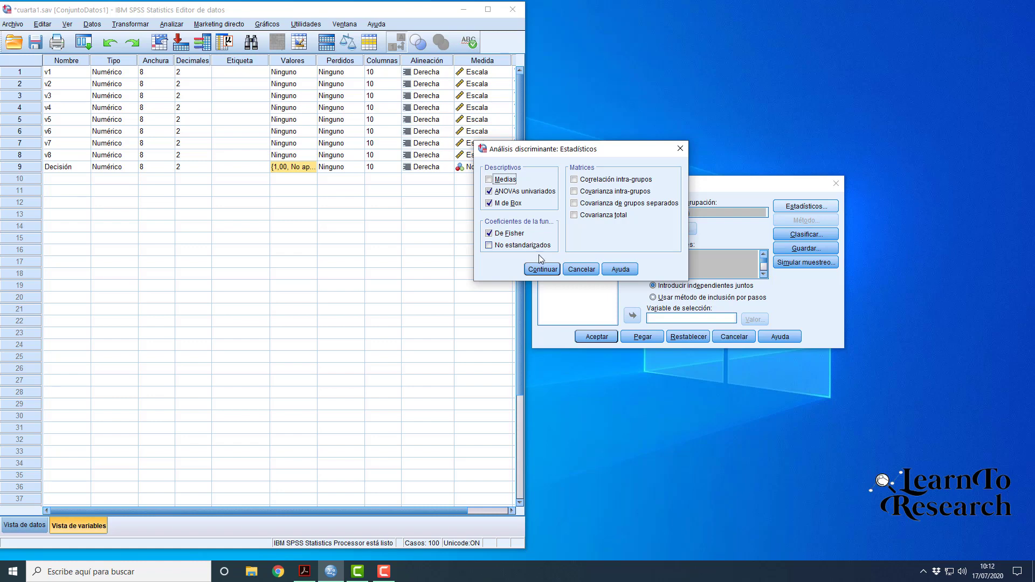
left_click(543, 269)
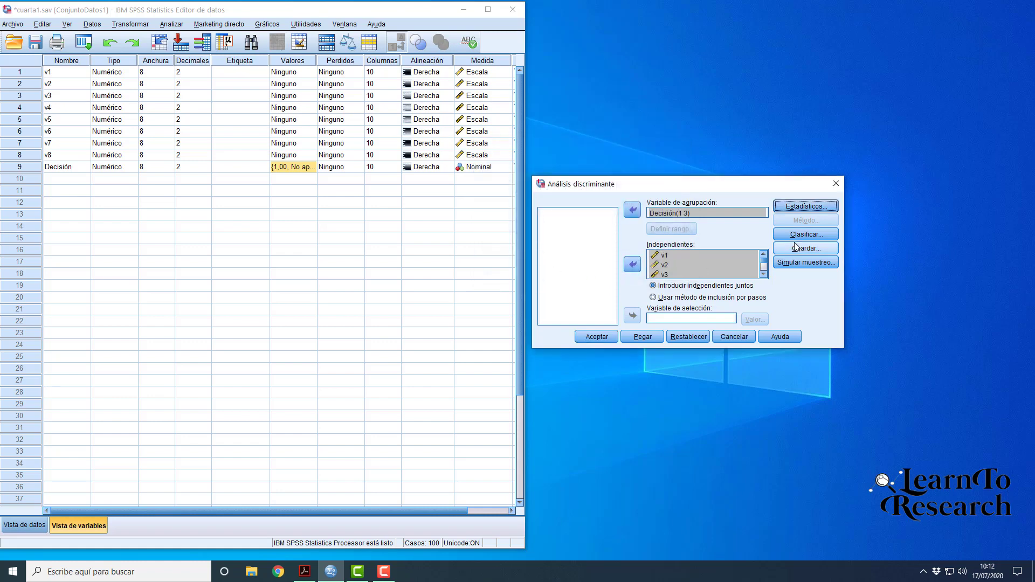
left_click(825, 234)
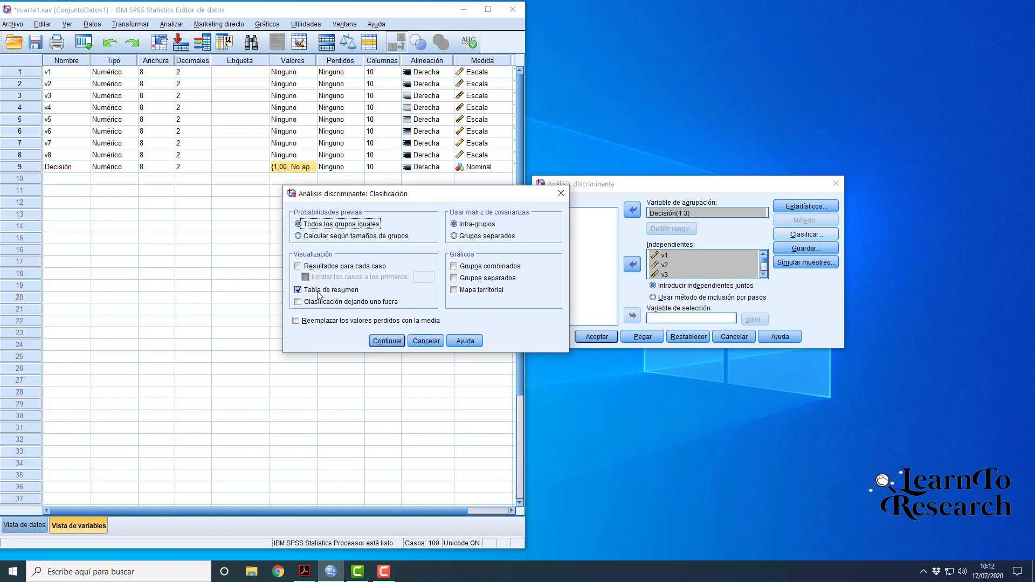
left_click(388, 341)
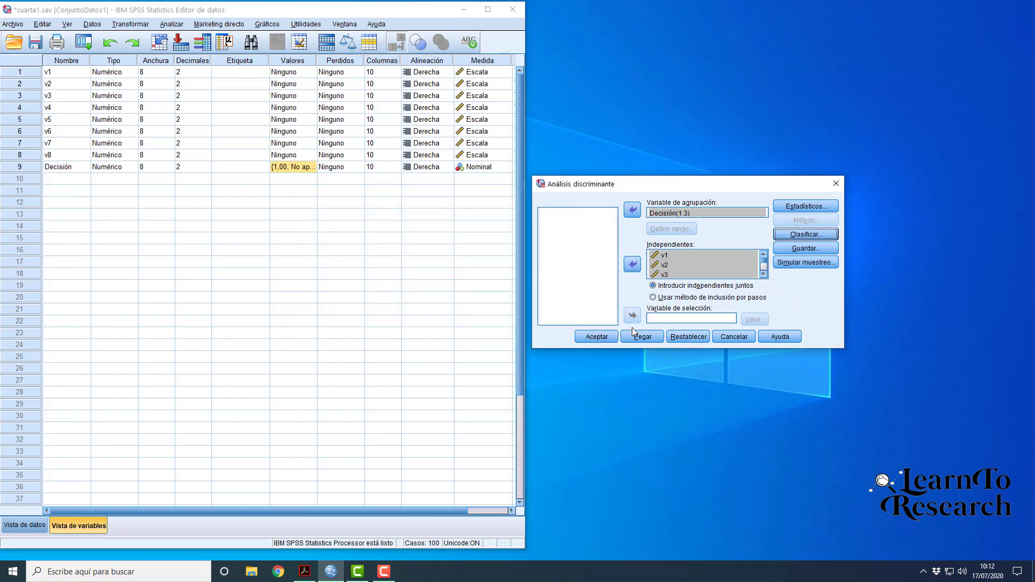
left_click(597, 337)
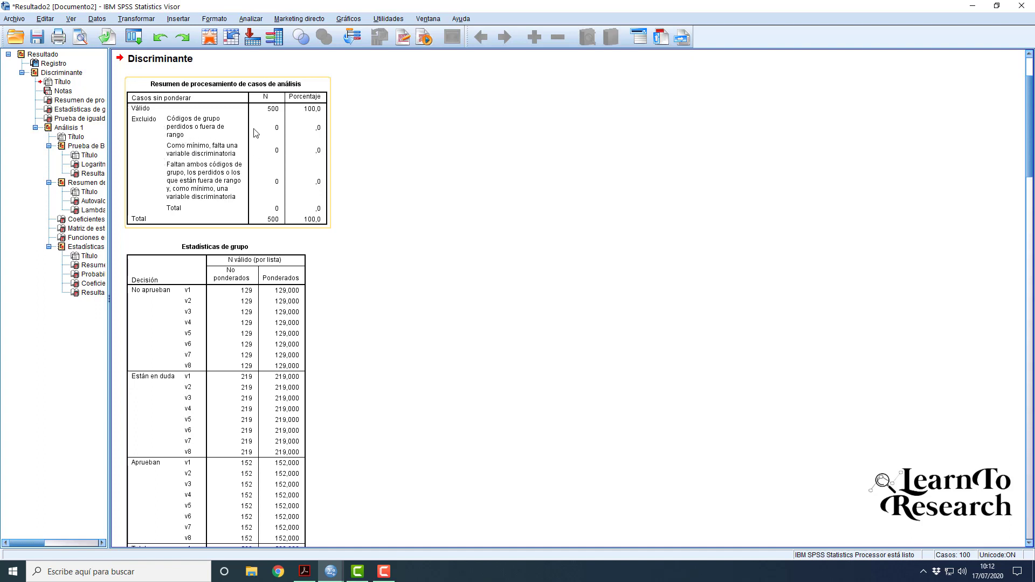
- Examine the case processing summary, the Estadísticas de grupo table and the significance values in Prueba de igualdad de medias de grupos
scroll(232, 192, "down", 1)
scroll(232, 192, "down", 1)
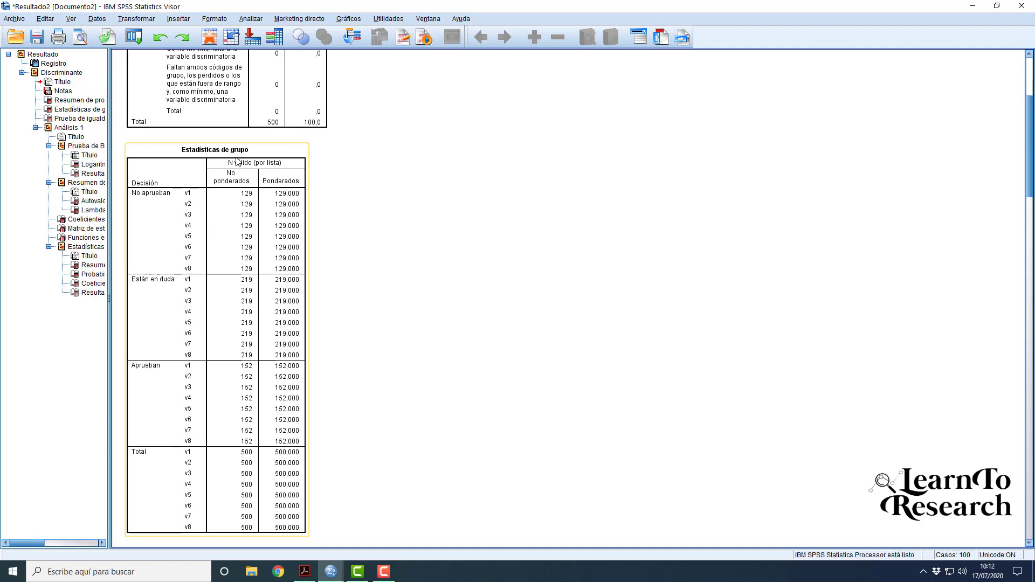
scroll(194, 160, "down", 1)
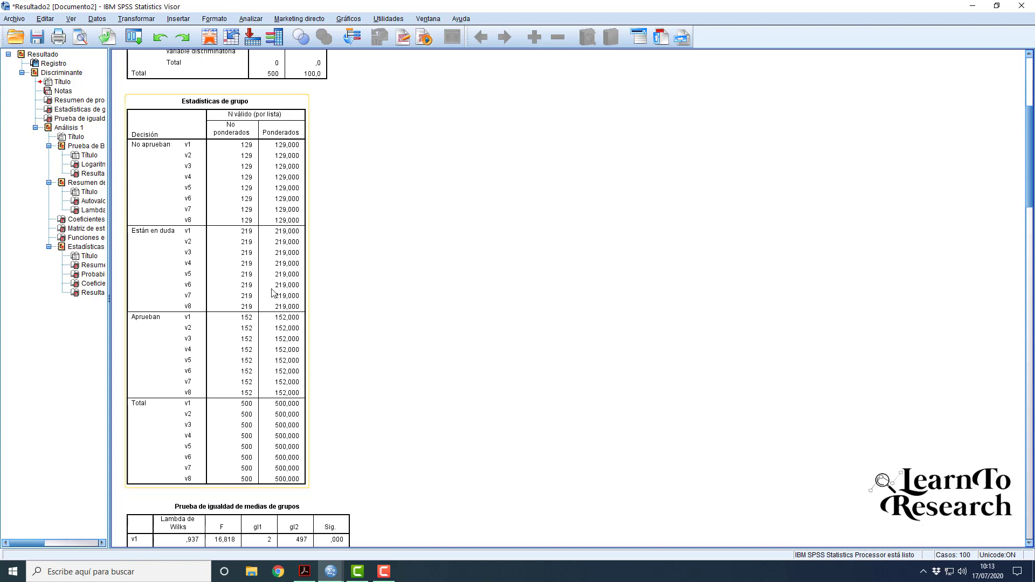
scroll(372, 410, "up", 2)
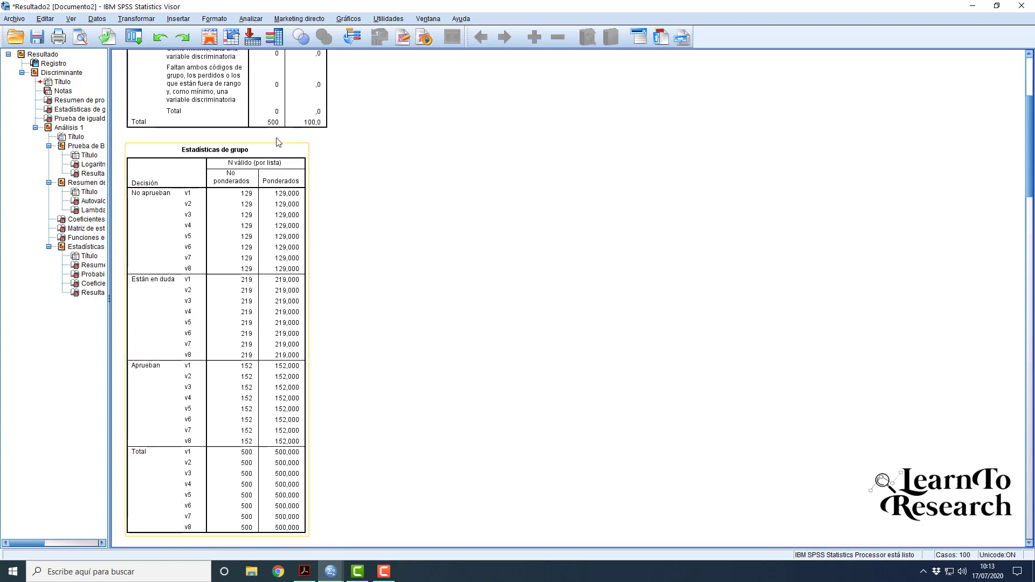
scroll(353, 285, "down", 2)
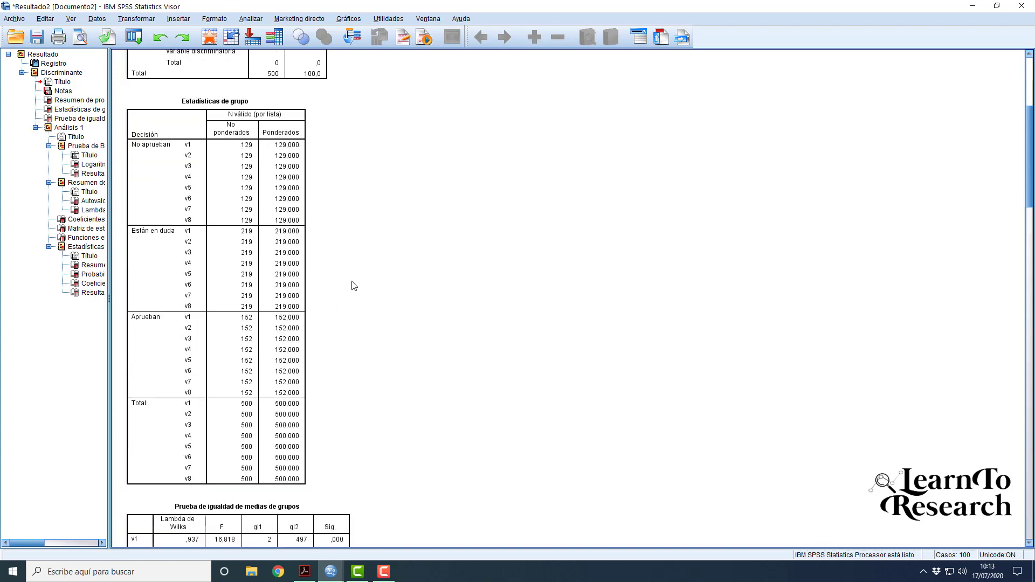
scroll(353, 285, "down", 5)
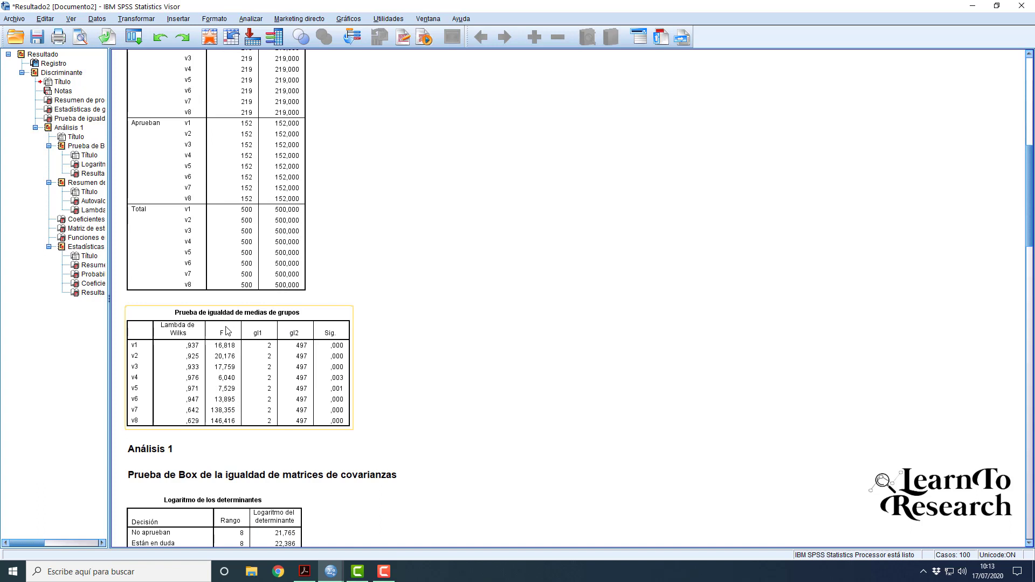
scroll(224, 330, "down", 5)
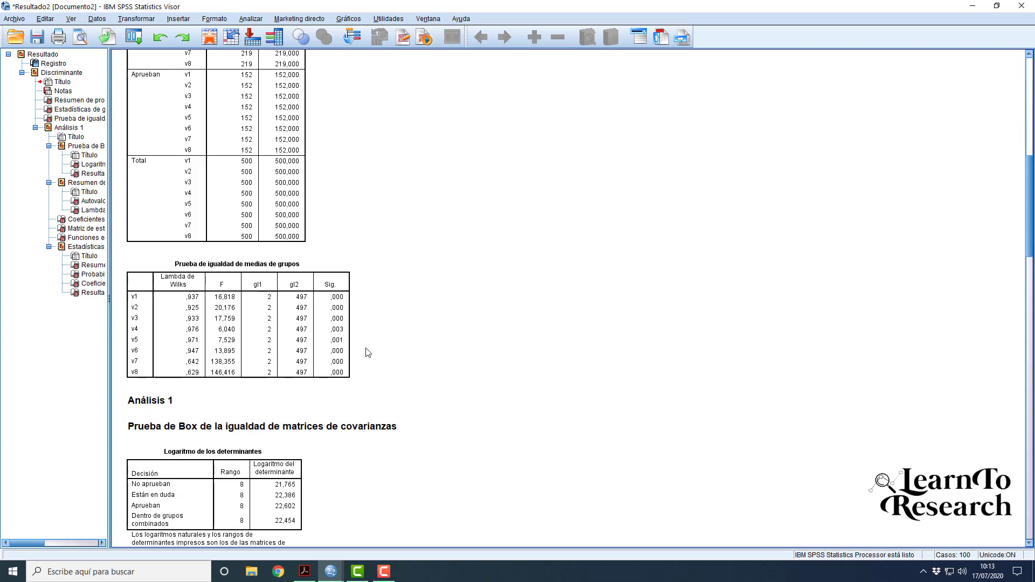
left_click(347, 320)
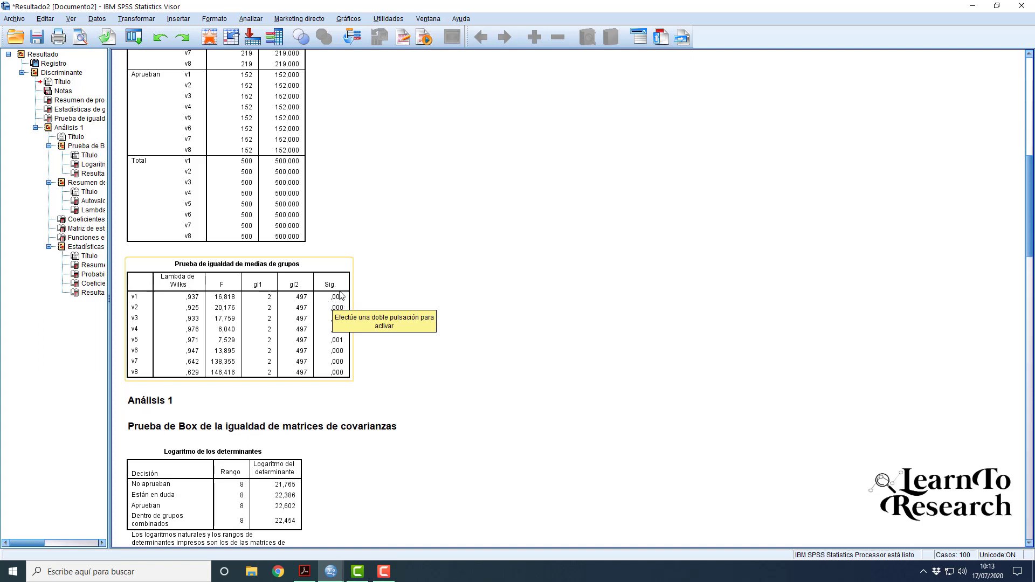
left_click(367, 382)
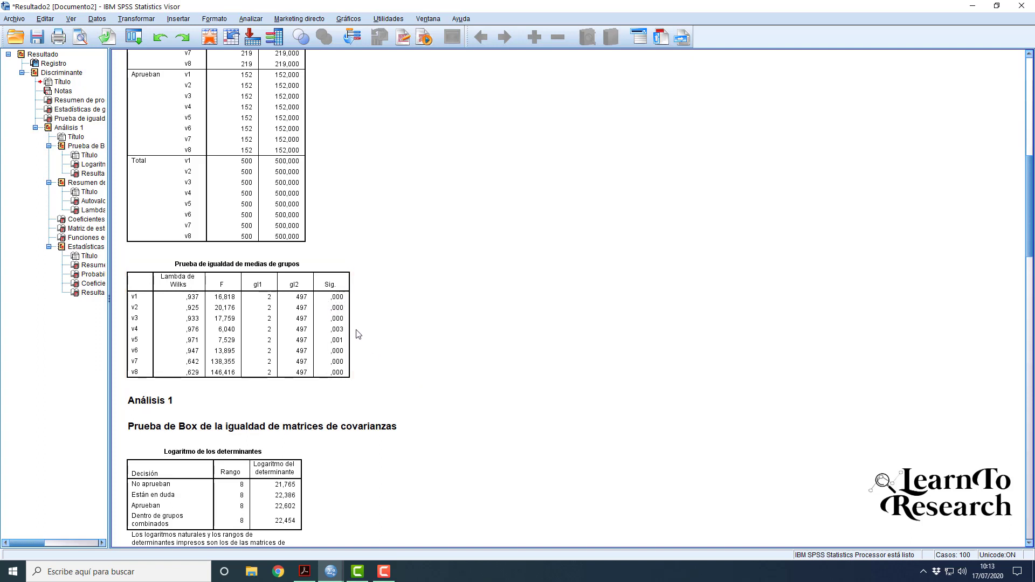
- Review the Sig. column for v1 through v8 in the Prueba de igualdad de medias de grupos table
left_click(343, 296)
left_click(361, 378)
left_click(344, 296)
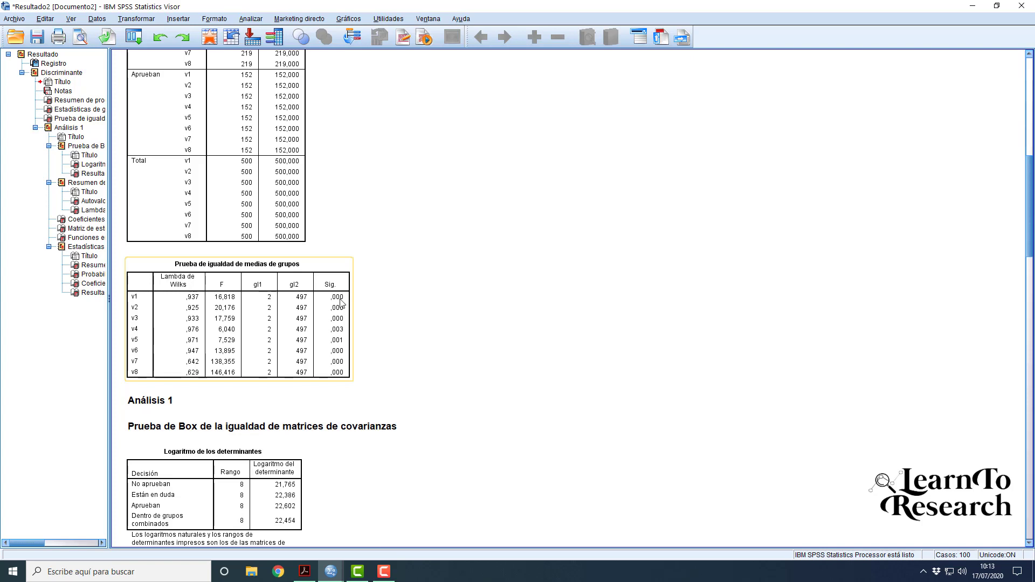
left_click(354, 367)
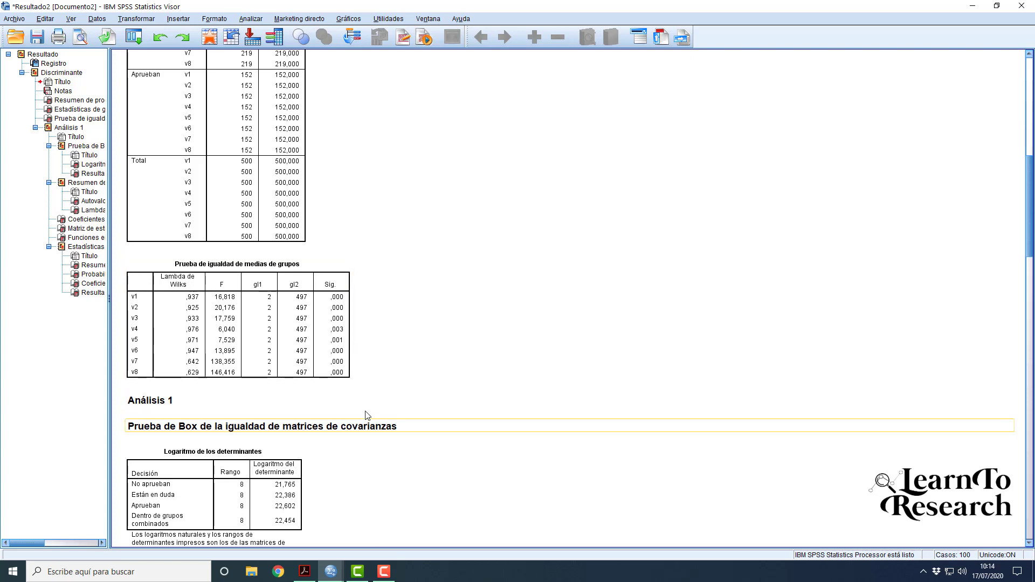
- Examine the Logaritmo de los determinantes and Resultados de prueba tables of the Prueba de Box section
scroll(349, 408, "down", 3)
scroll(349, 408, "down", 3)
left_click(292, 405)
scroll(291, 404, "down", 2)
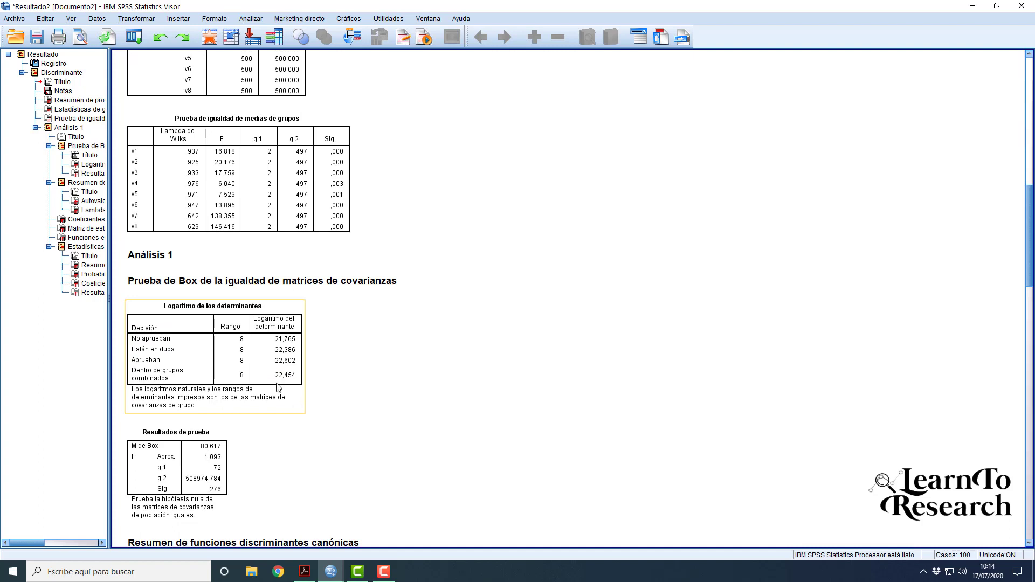
left_click(160, 284)
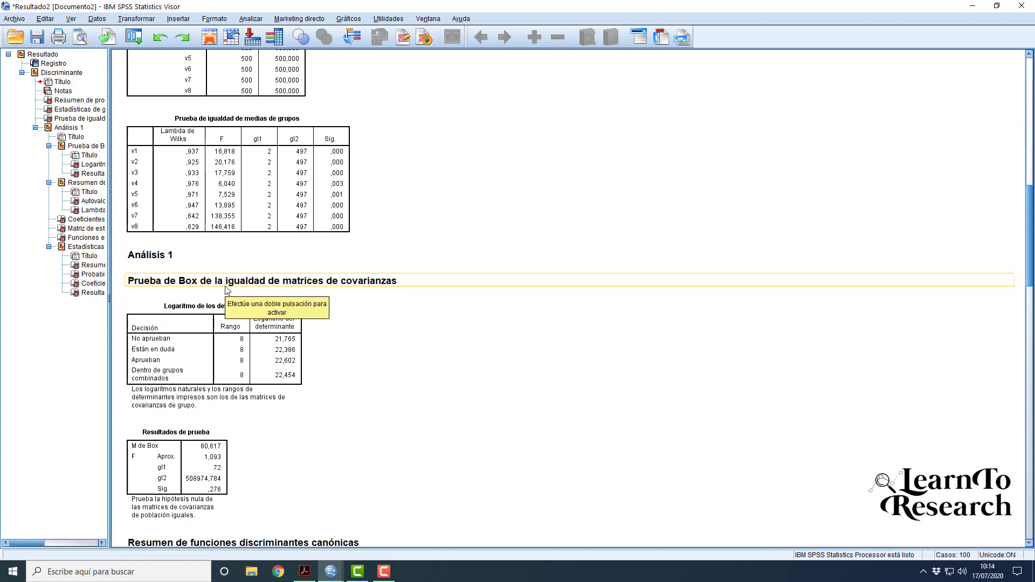
left_click(239, 307)
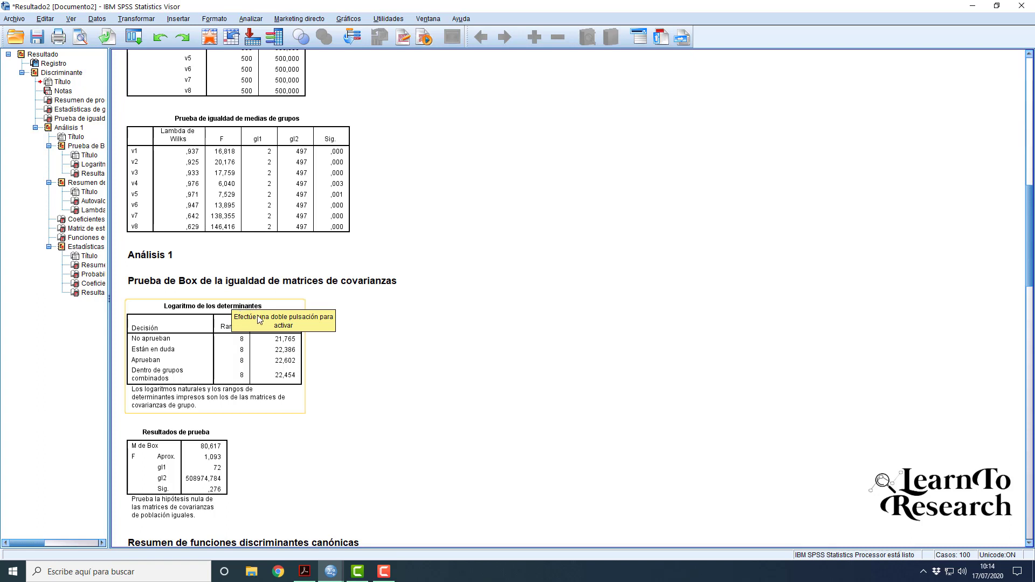
scroll(258, 319, "down", 2)
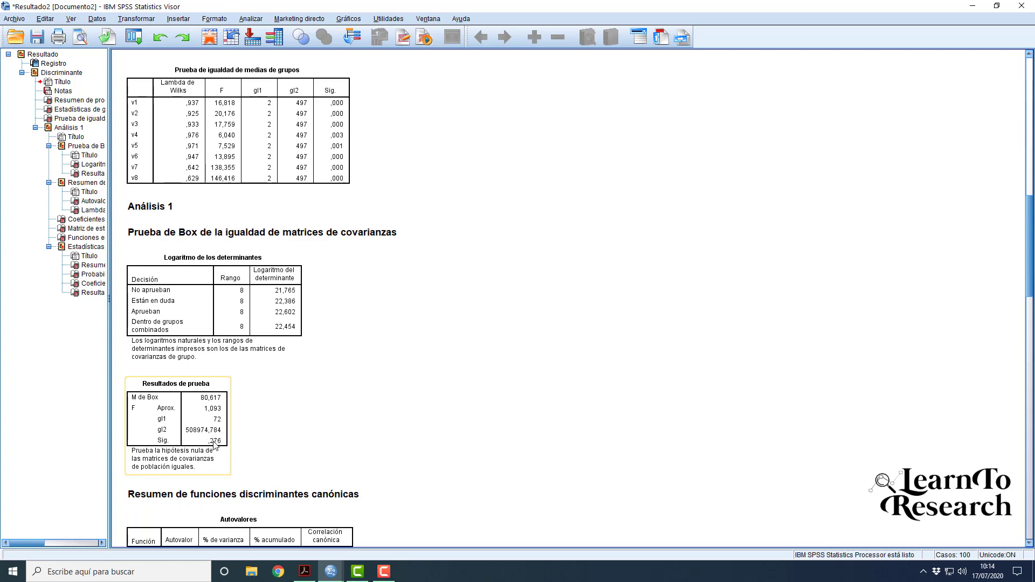
- Switch to Análisis discriminante.pdf in Adobe Acrobat and read the H0 and H1 hypotheses of the Prueba M de Box
left_click(305, 573)
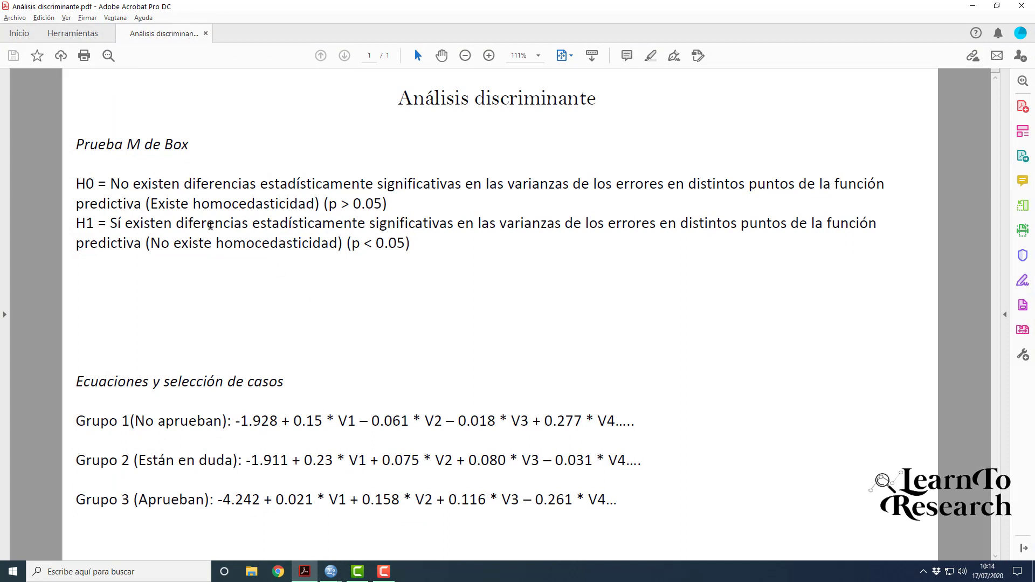
double_click(85, 184)
left_click(112, 186)
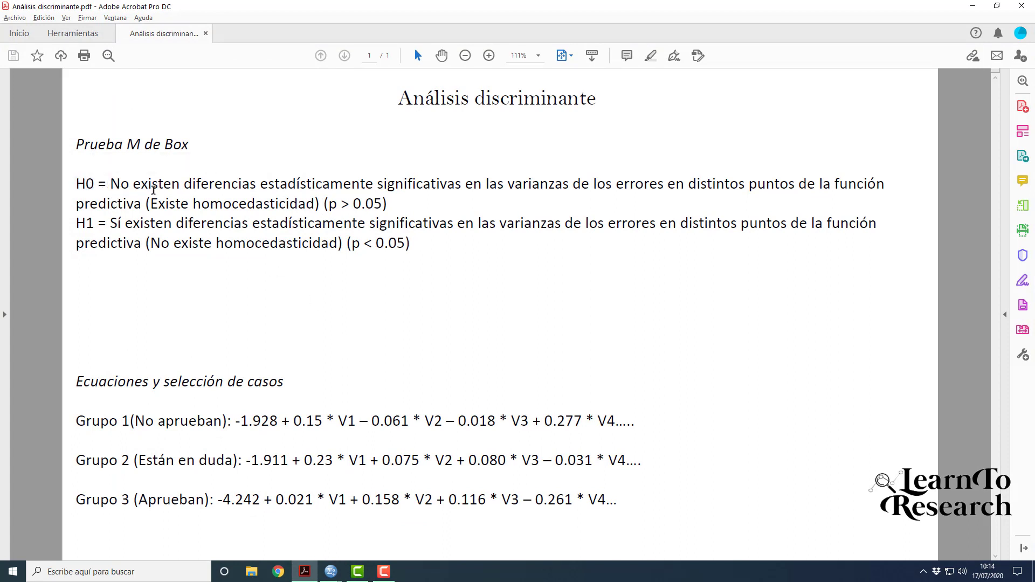
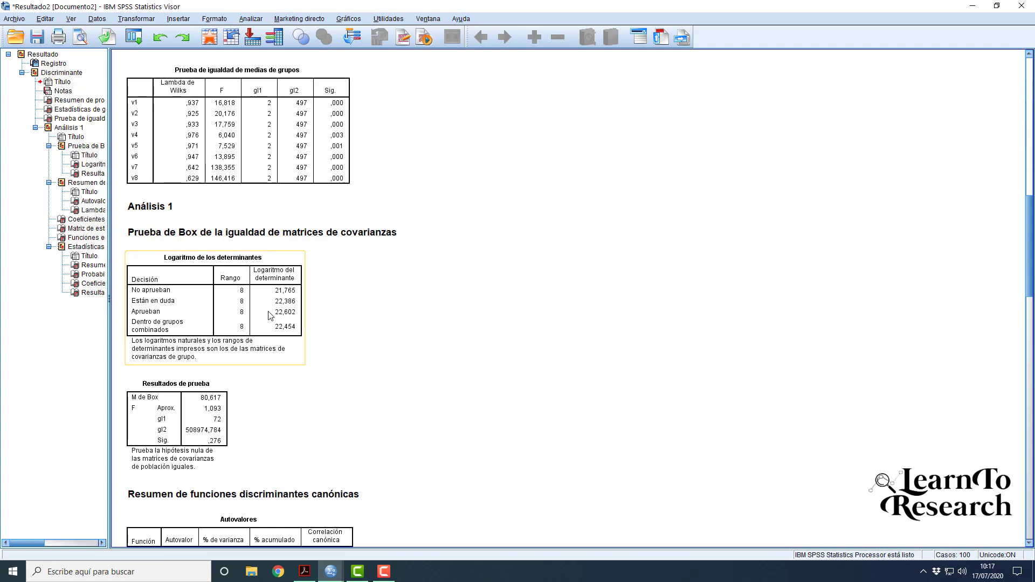
- Go to the Autovalores table in SPSS, open the Windows calculator and square function 1's canonical correlation, 0,771
scroll(270, 315, "down", 4)
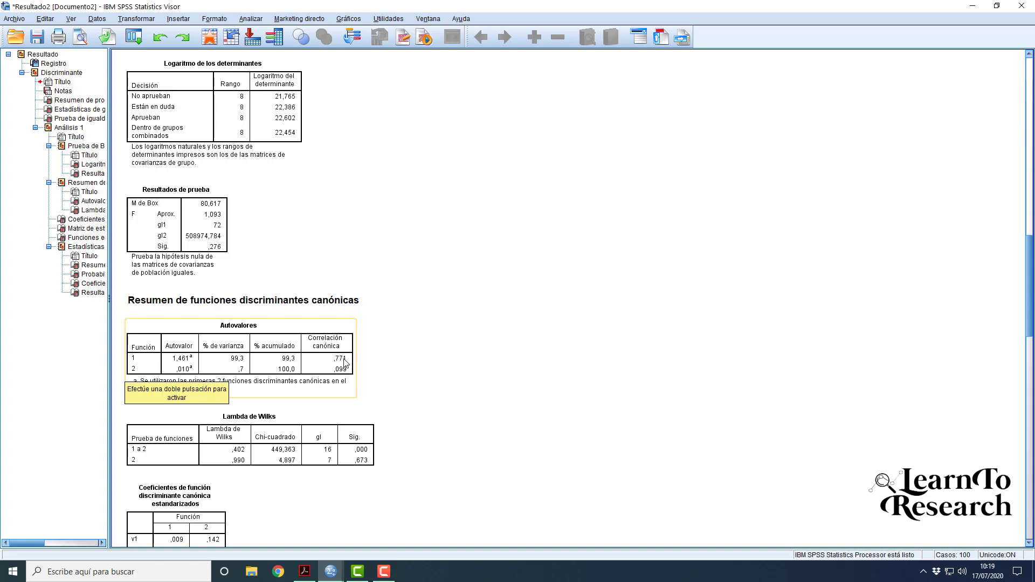
left_click(156, 569)
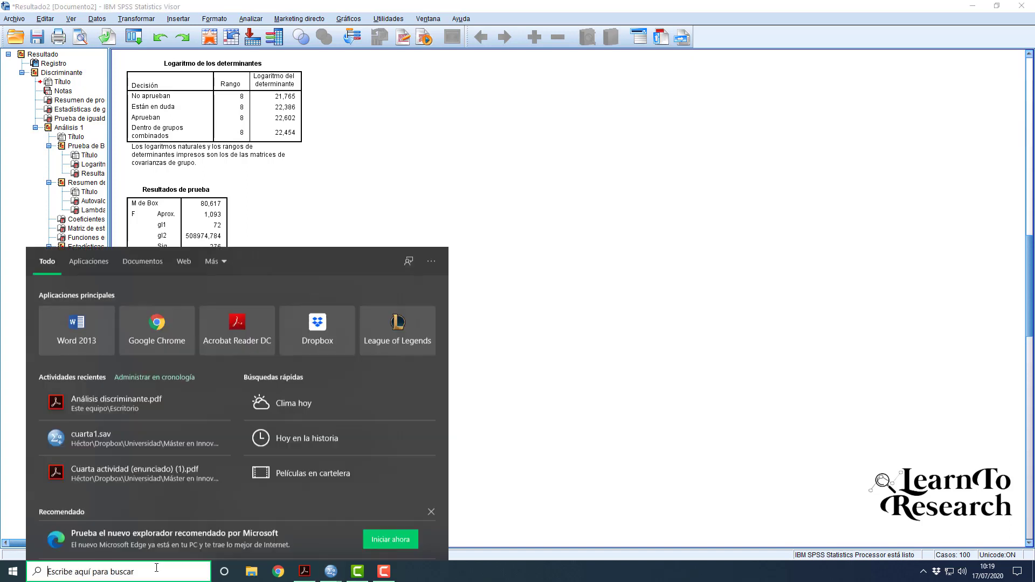
type("calc")
key("Return")
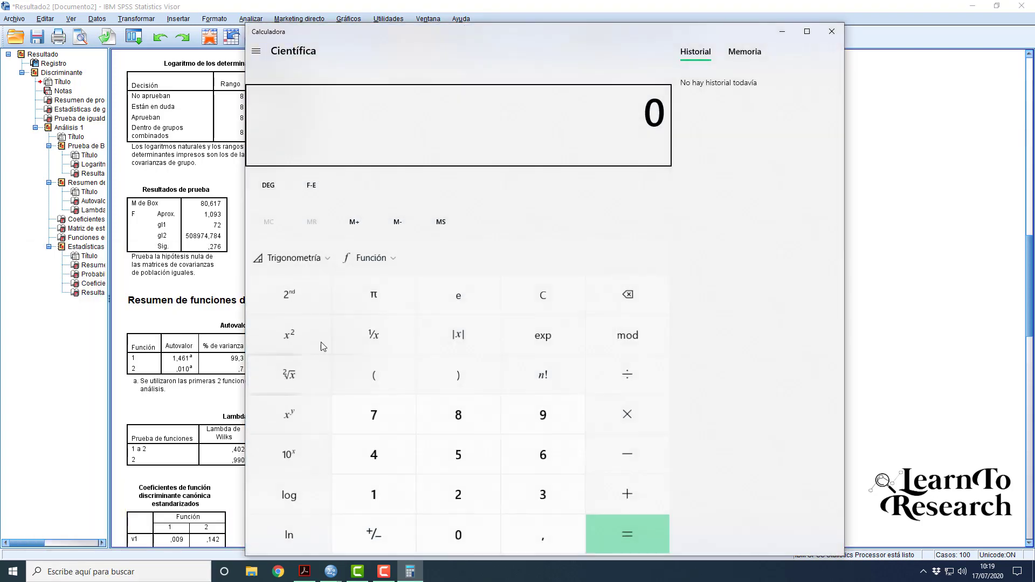
left_click_drag(465, 39, 647, 32)
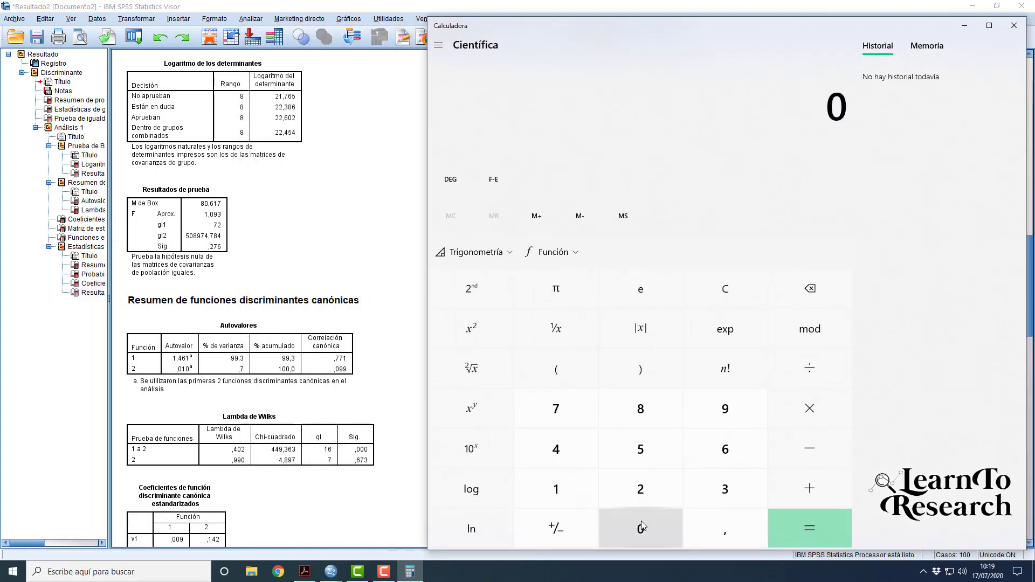
left_click(710, 531)
double_click(560, 402)
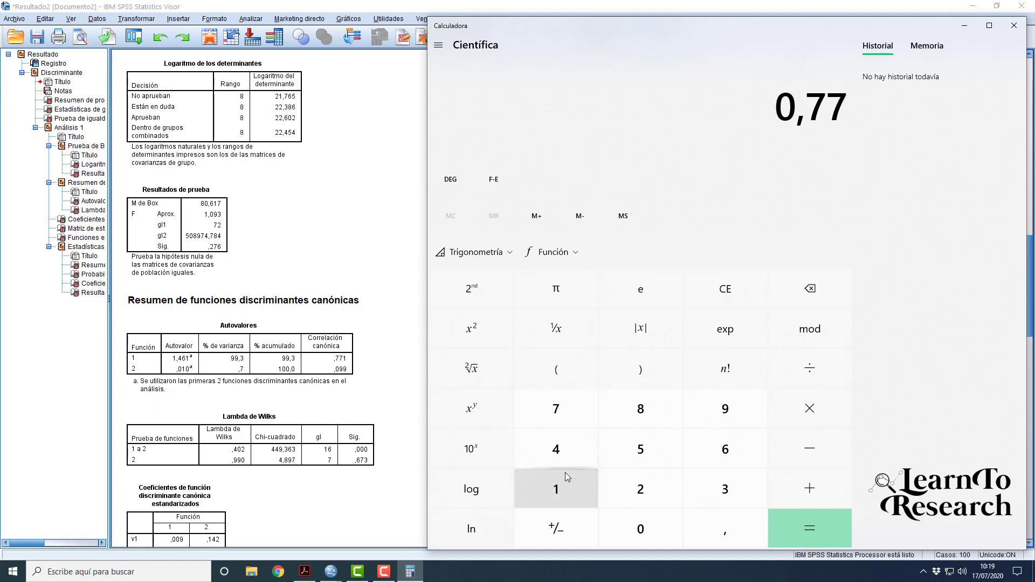
left_click(561, 477)
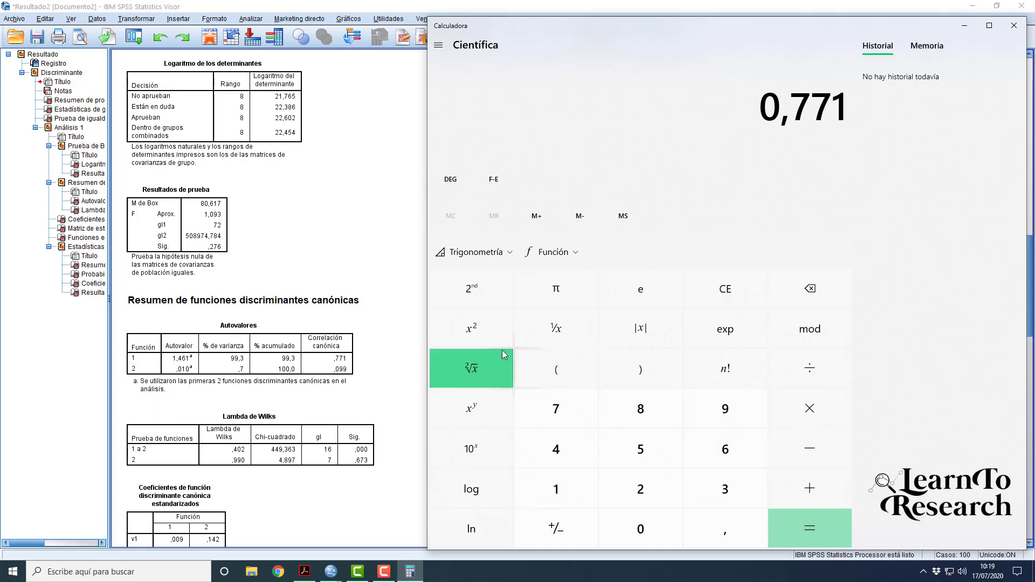
left_click(477, 331)
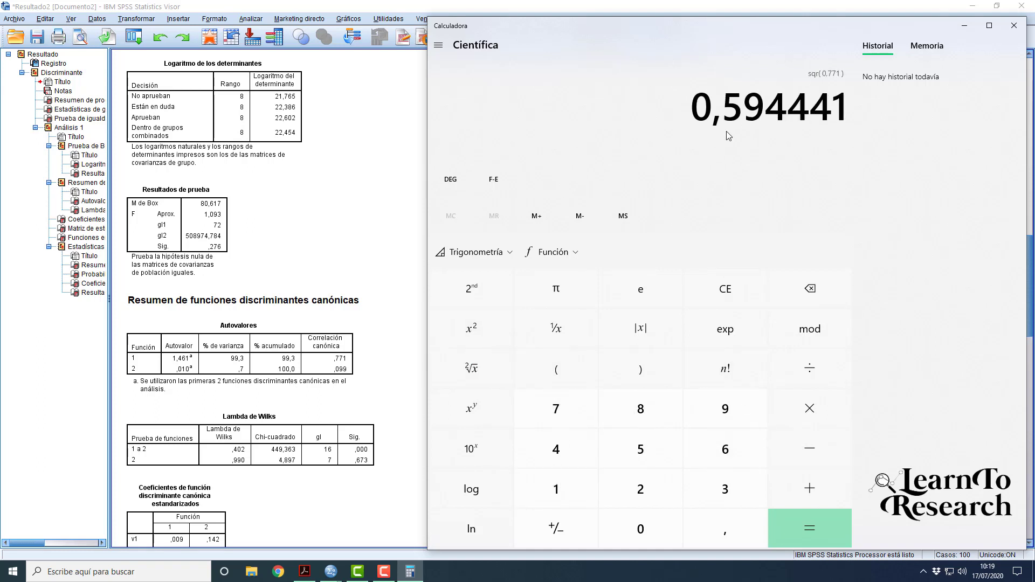
- Multiply function 1's squared correlation by 100 to get its percentage, then close the calculator
left_click(809, 408)
left_click(555, 489)
left_click(654, 531)
left_click(654, 529)
left_click(803, 529)
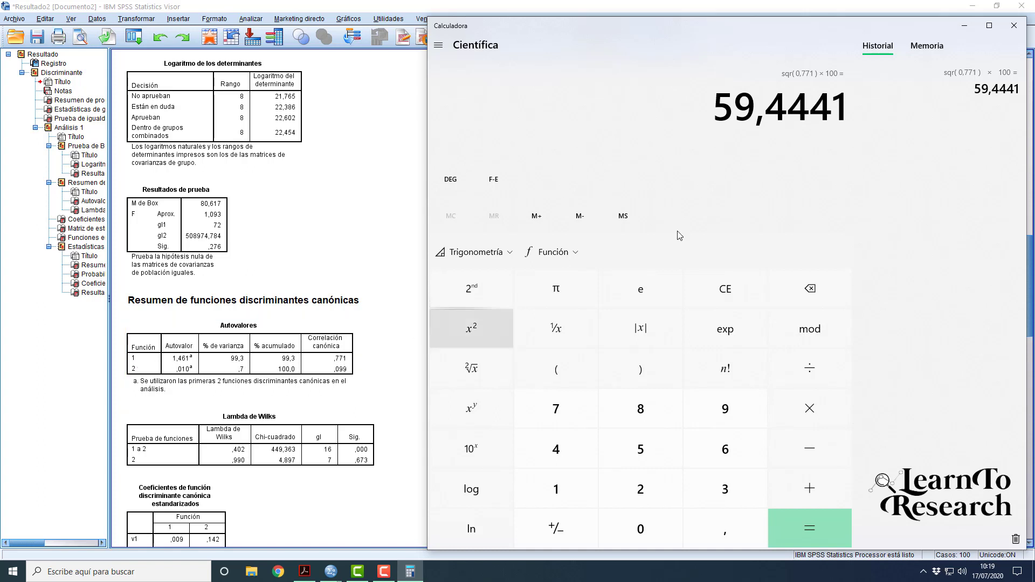
left_click_drag(720, 111, 806, 112)
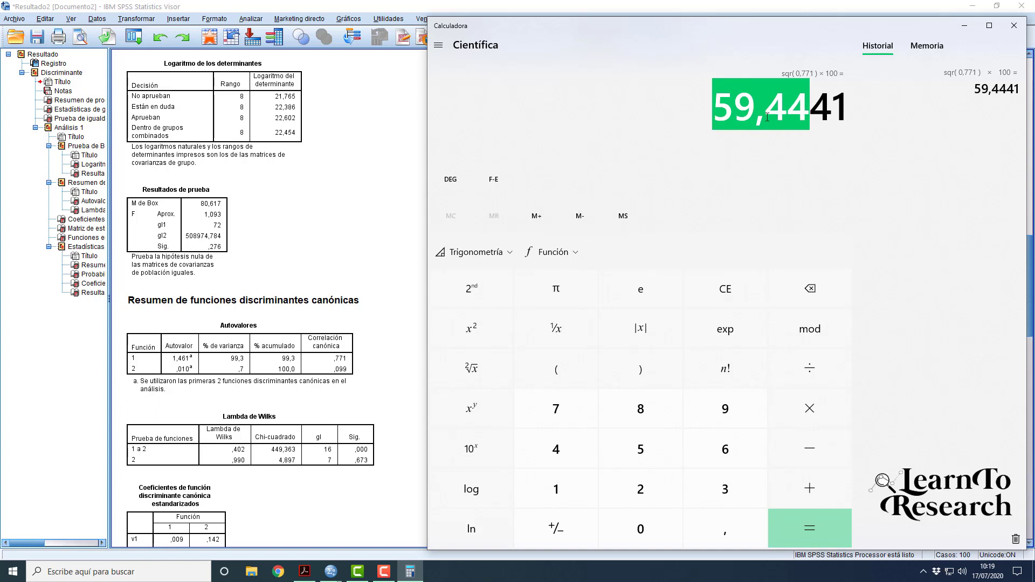
left_click(718, 113)
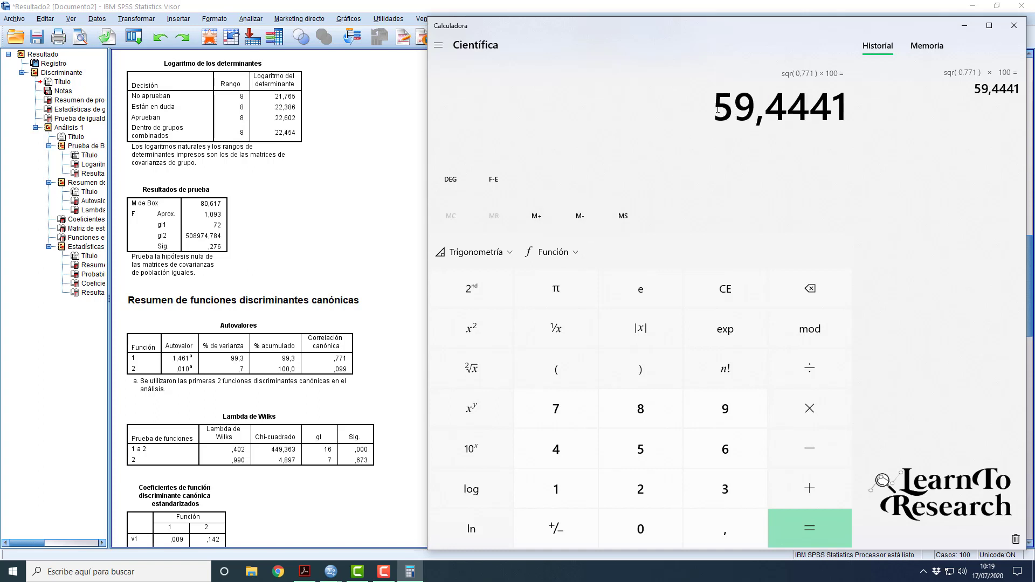
left_click_drag(717, 111, 801, 111)
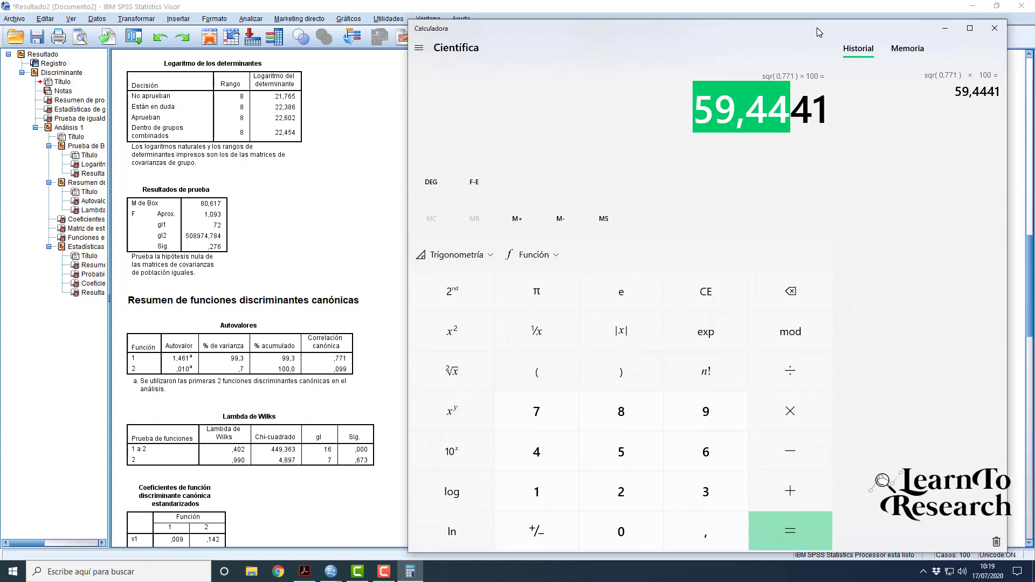
left_click(1014, 26)
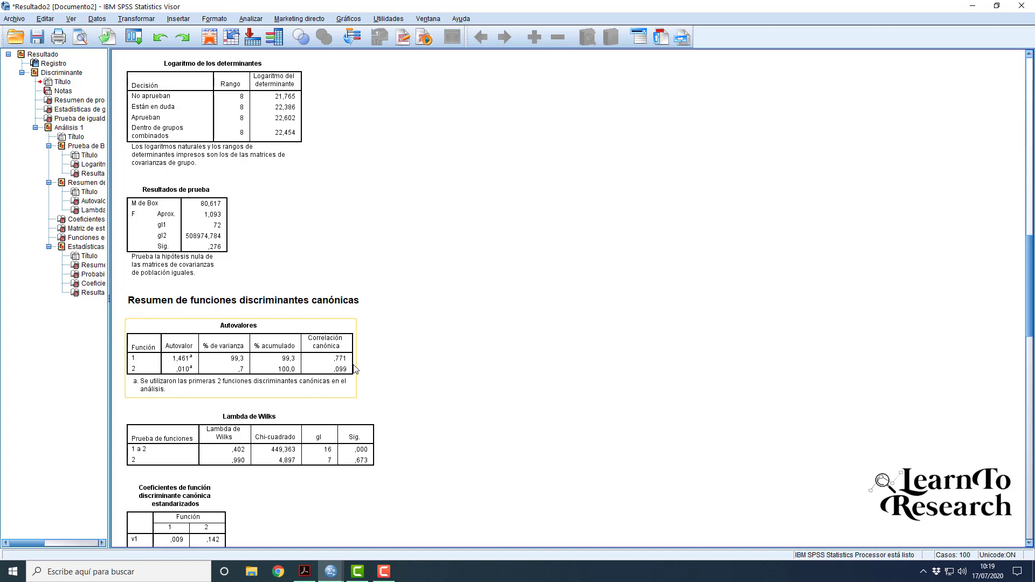
- Reopen the Windows calculator and square function 2's canonical correlation from the Autovalores table, 0,099
scroll(355, 370, "down", 2)
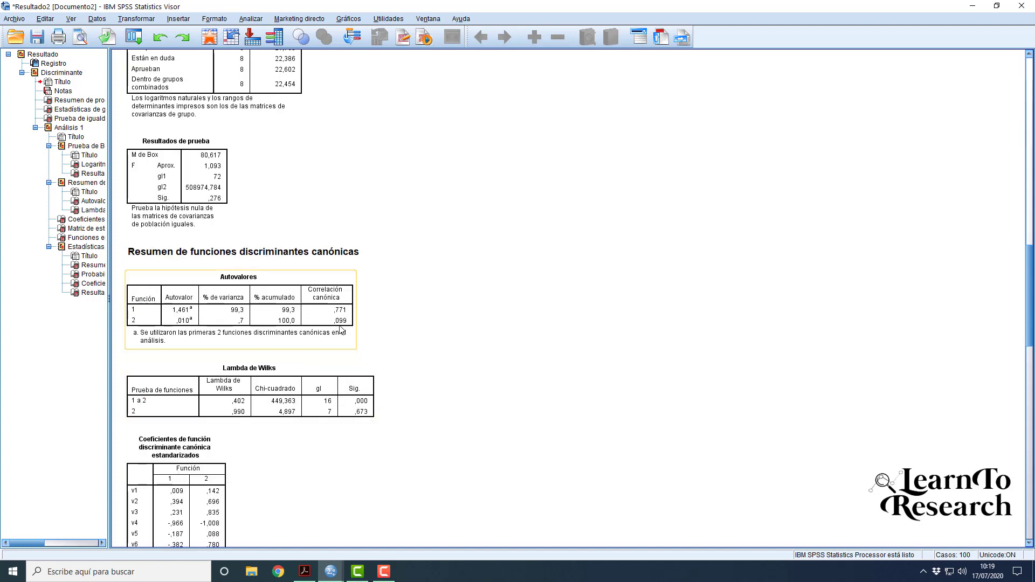
left_click(149, 572)
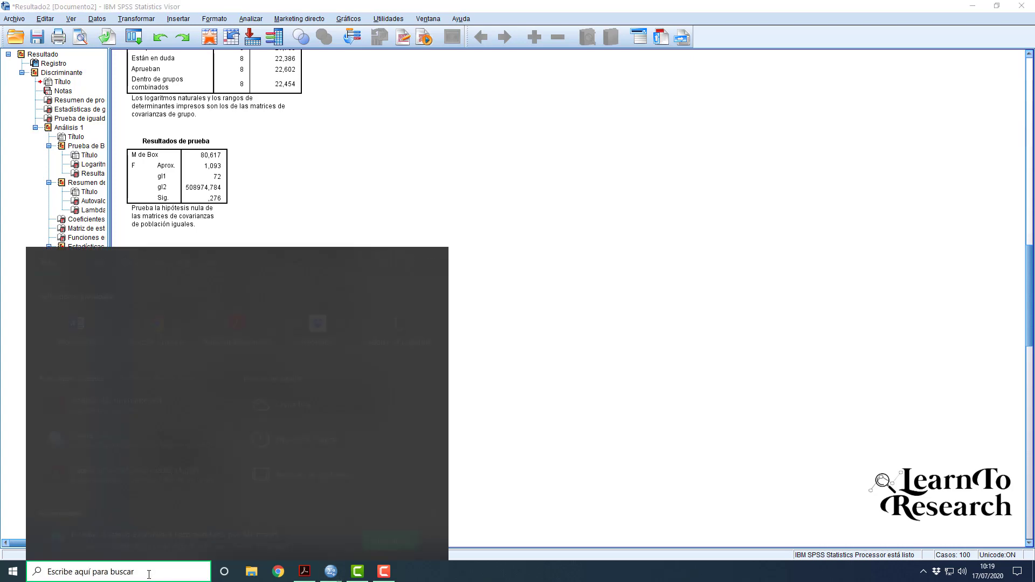
type("cal")
key("Return")
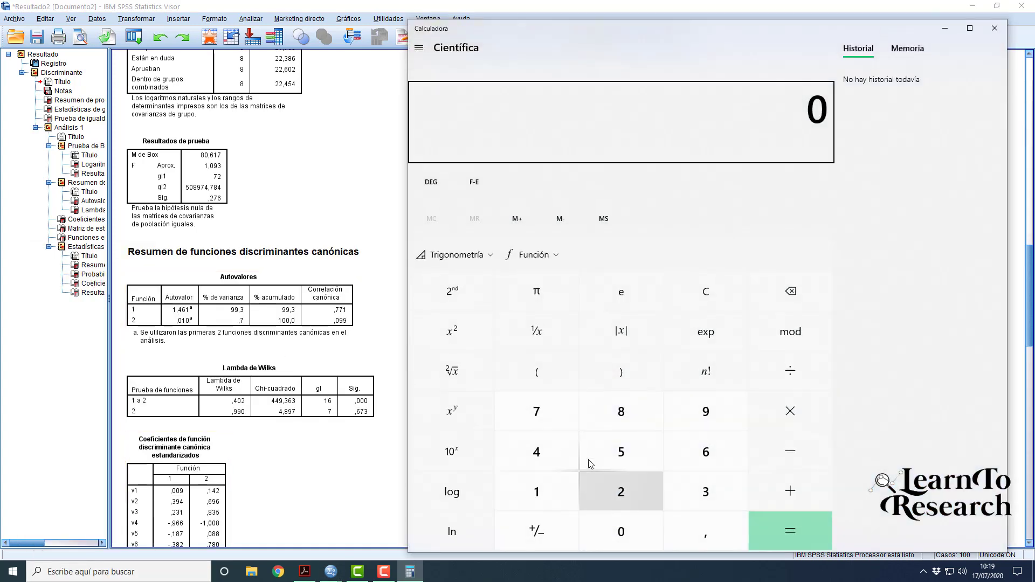
left_click(698, 527)
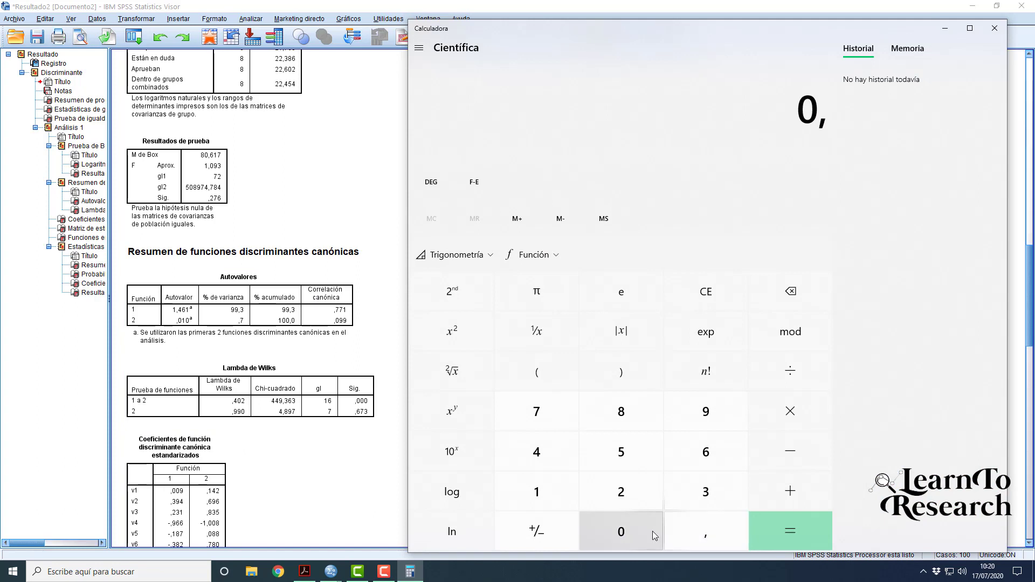
left_click(638, 523)
double_click(714, 413)
left_click(452, 331)
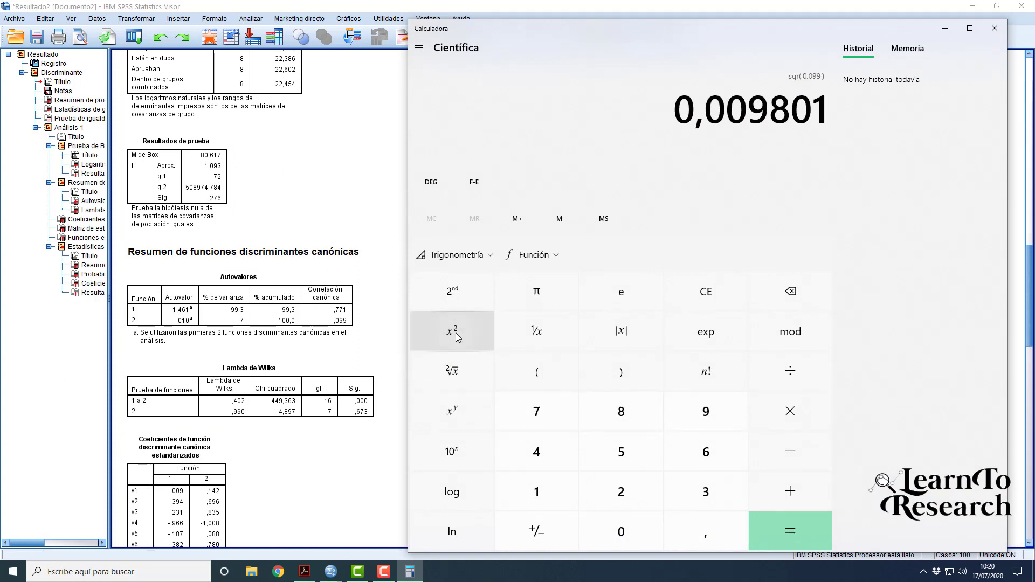
left_click(791, 535)
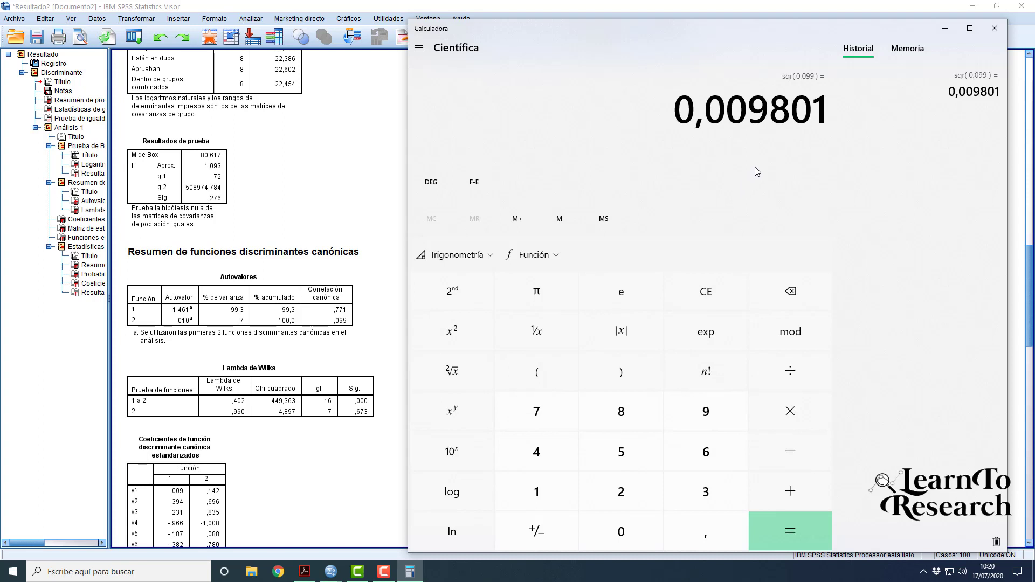
- Multiply function 2's squared correlation by 100 to get its percentage, then close the calculator
left_click(791, 412)
left_click(551, 484)
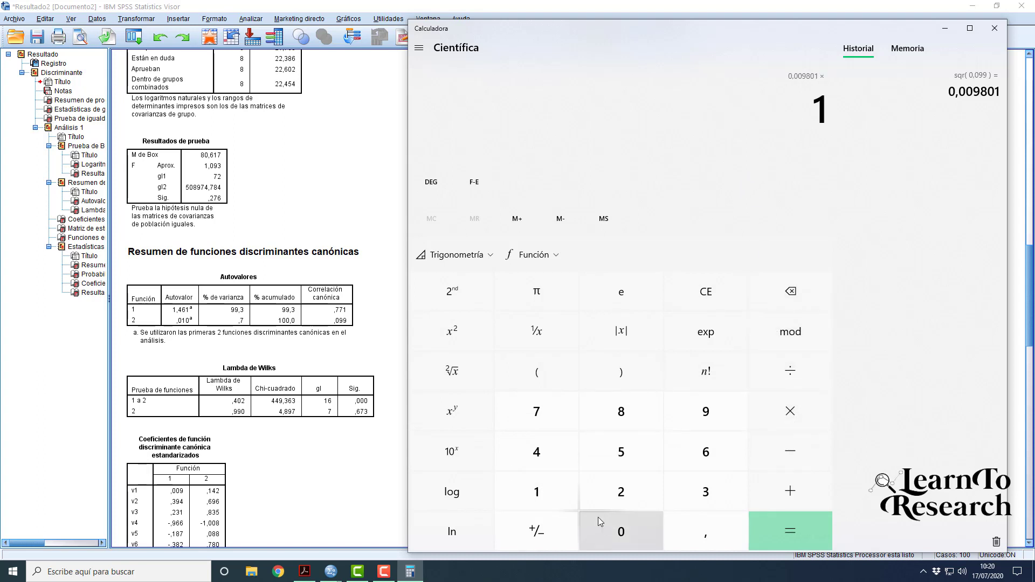
double_click(598, 521)
left_click(790, 531)
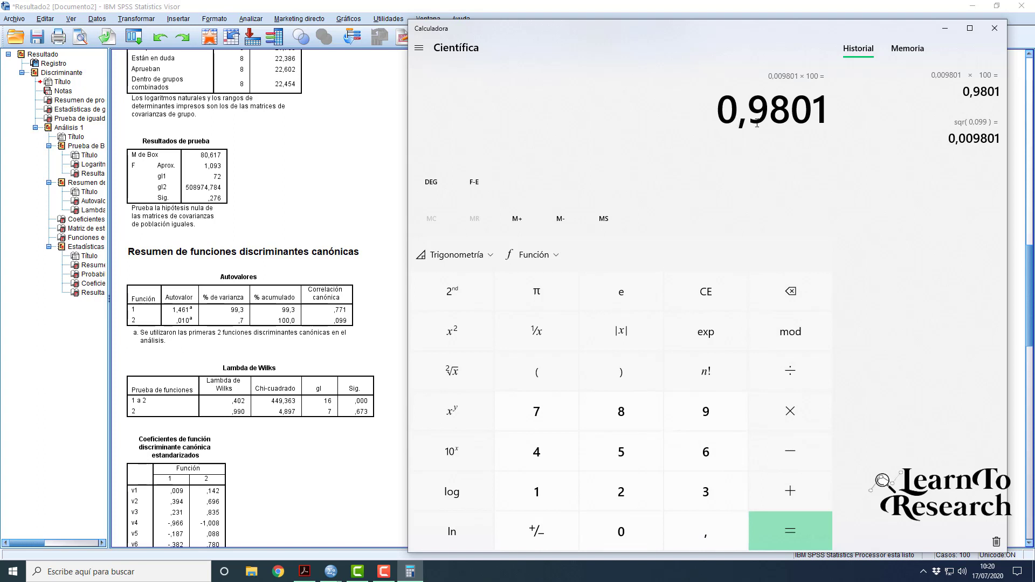
left_click_drag(723, 110, 824, 113)
left_click_drag(725, 119, 770, 118)
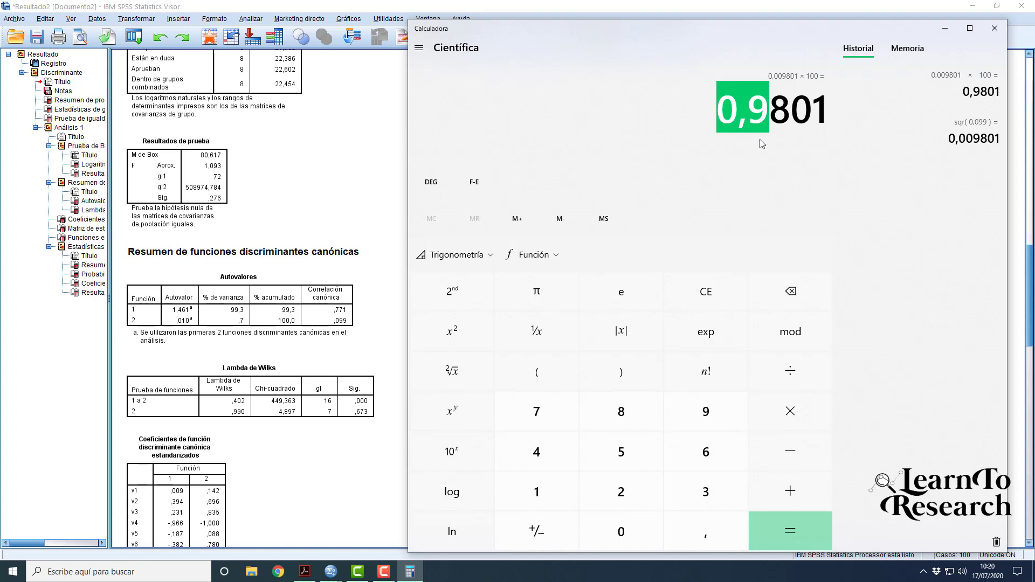
left_click(750, 122)
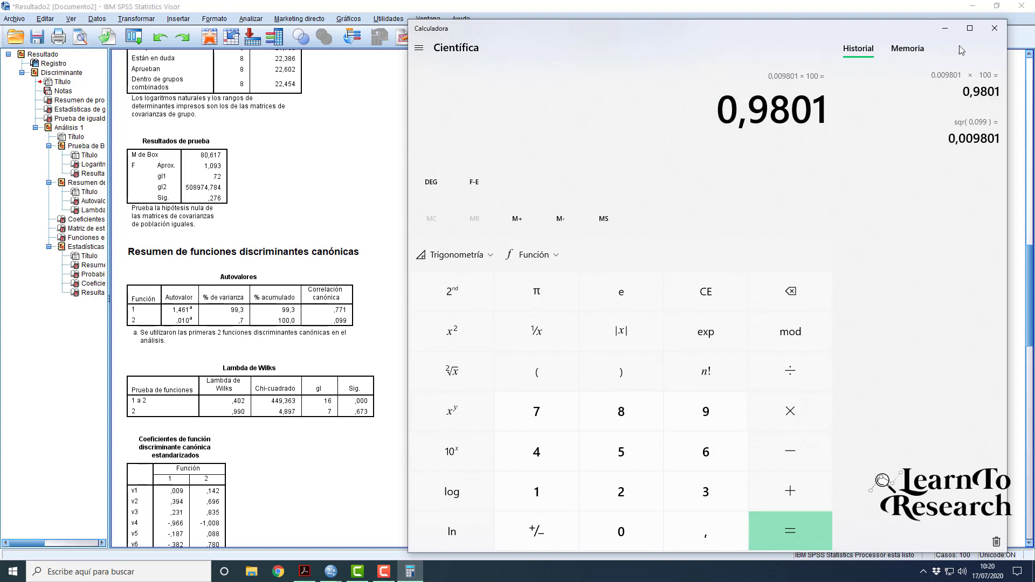
left_click(995, 29)
- Examine the Autovalores, Lambda de Wilks and Coeficientes de función discriminante canónica estandarizados tables for both functions
left_click(267, 294)
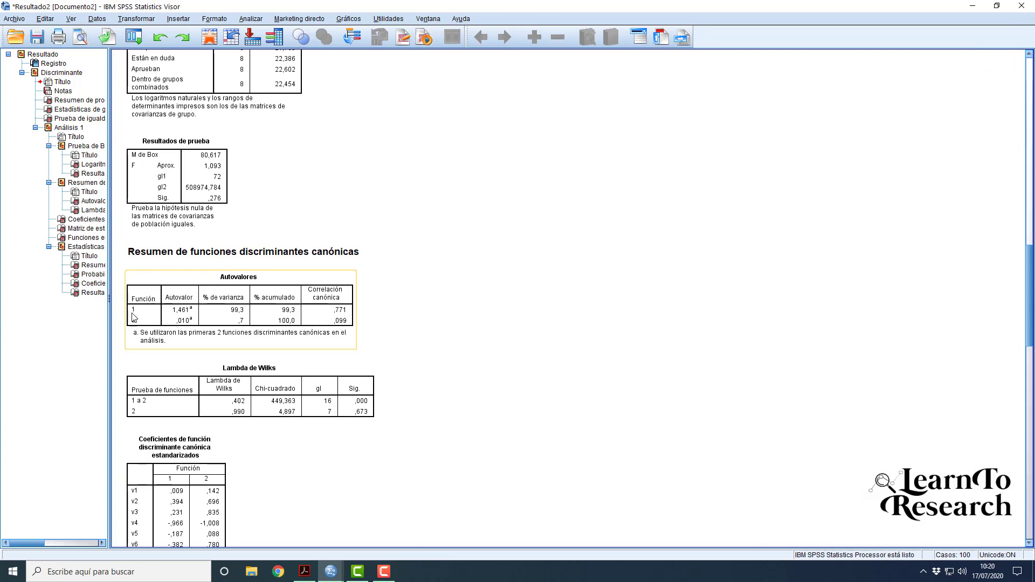
left_click(526, 358)
scroll(534, 366, "down", 2)
scroll(534, 366, "down", 2)
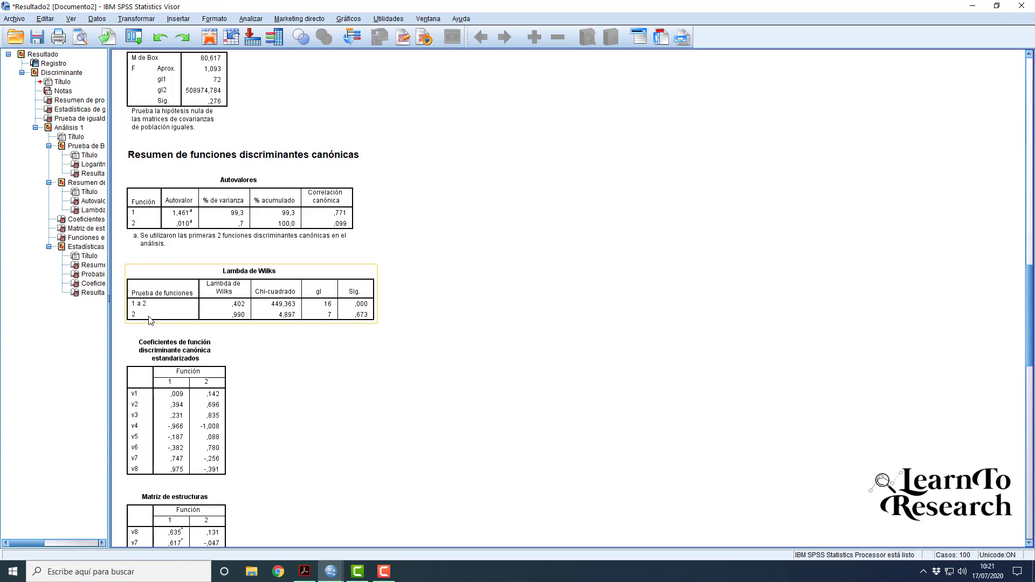
scroll(277, 350, "down", 5)
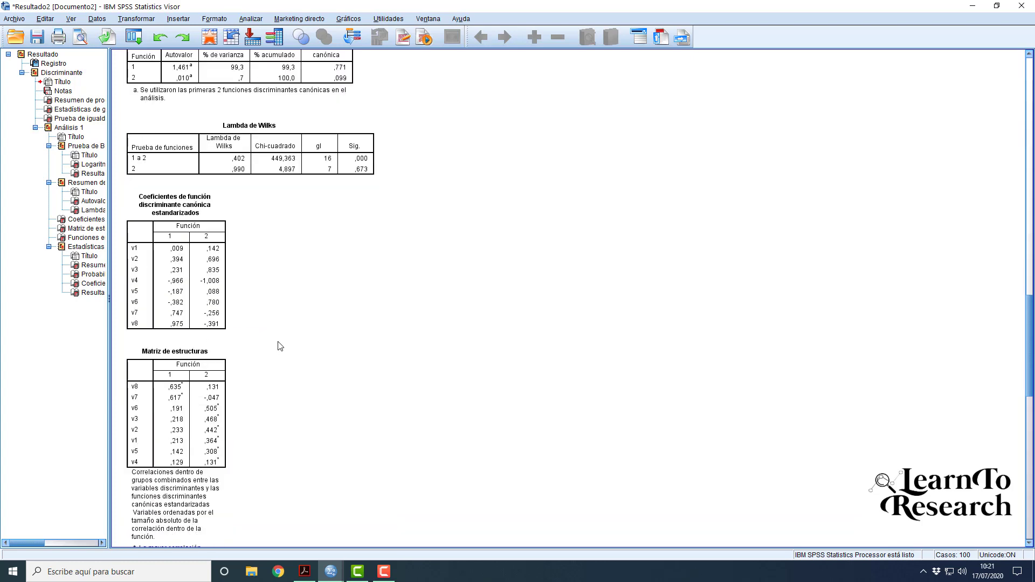
scroll(268, 312, "down", 2)
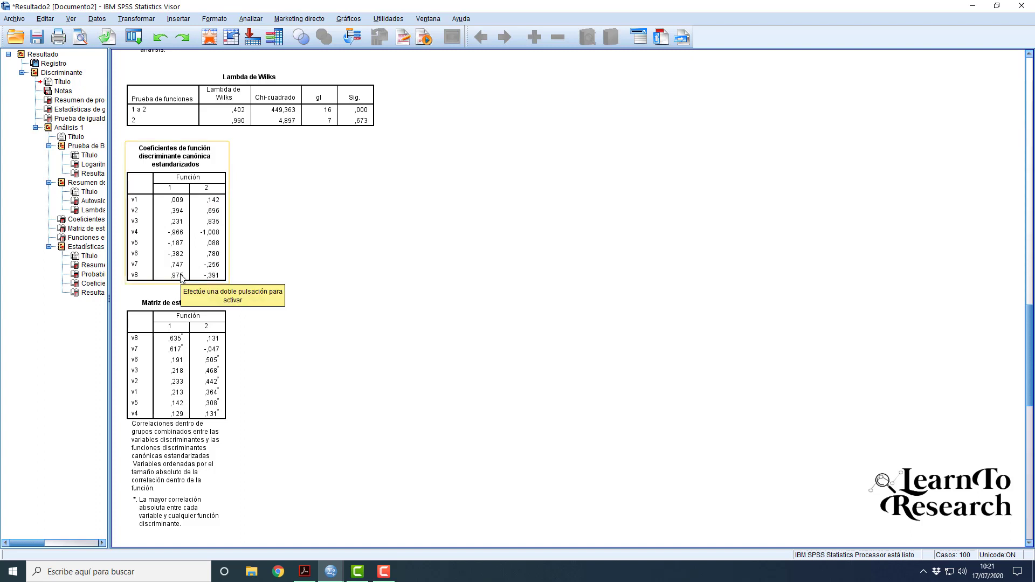
- Clear function 2's v7 and v8 coefficients and function 1's v3 and v2 coefficients in the Coeficientes de función discriminante canónica estandarizados table
left_click(179, 185)
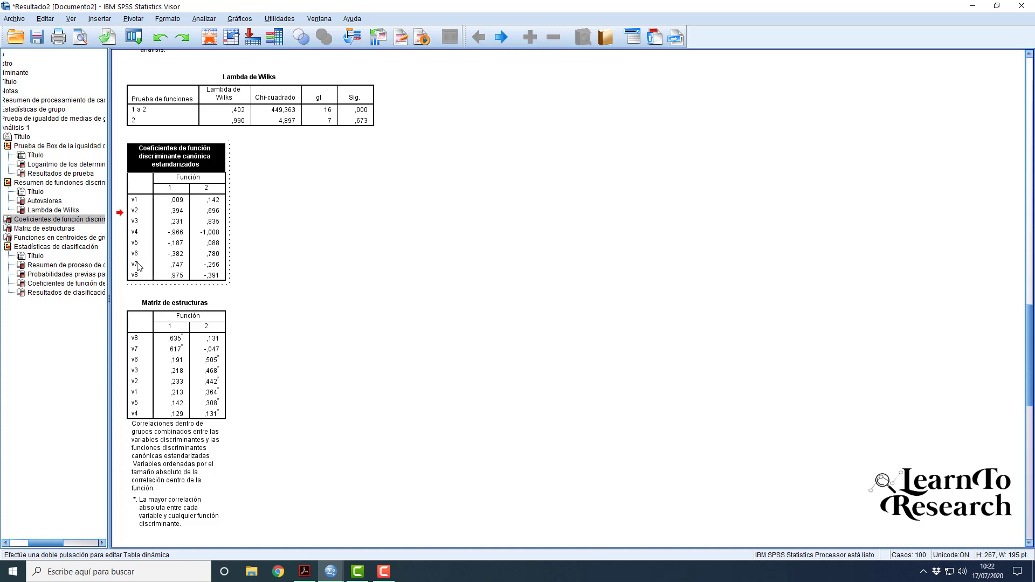
double_click(210, 270)
key("Delete")
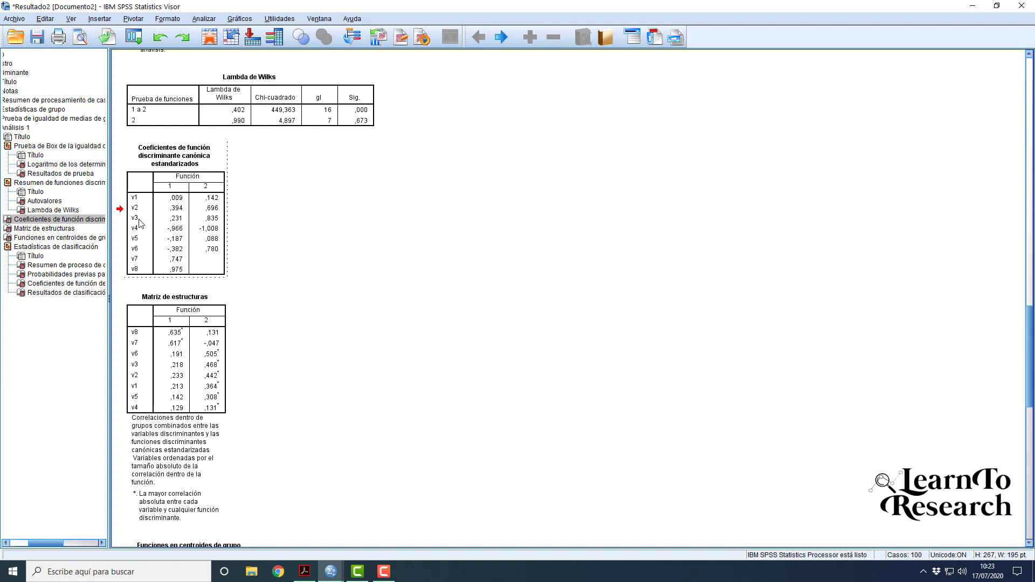
left_click(180, 218)
key("Delete")
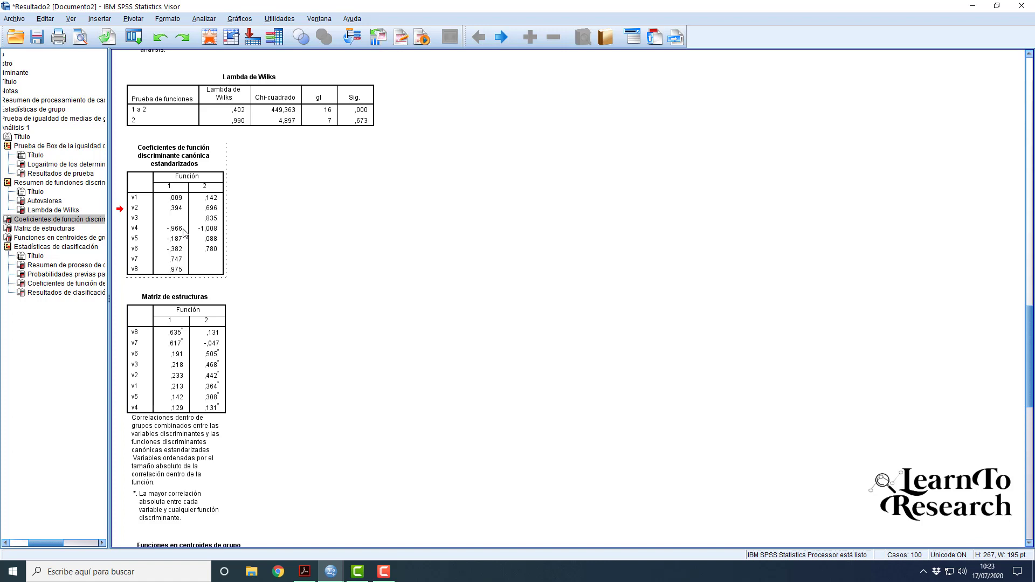
left_click(172, 207)
key("Delete")
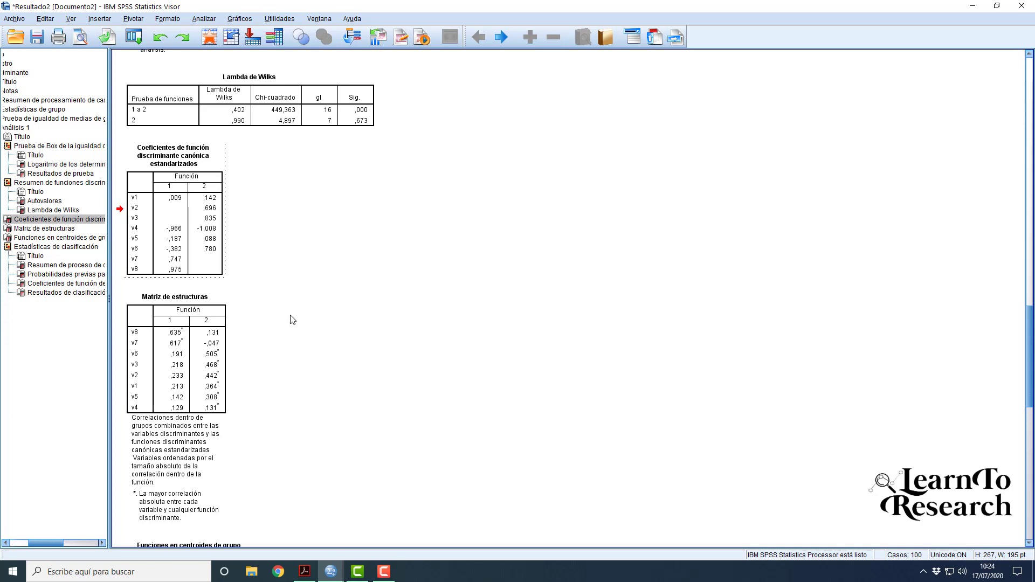
- Examine the Matriz de estructuras, Funciones en centroides de grupo and Estadísticas de clasificación tables through Resultados de clasificación
scroll(244, 317, "down", 2)
scroll(244, 317, "down", 6)
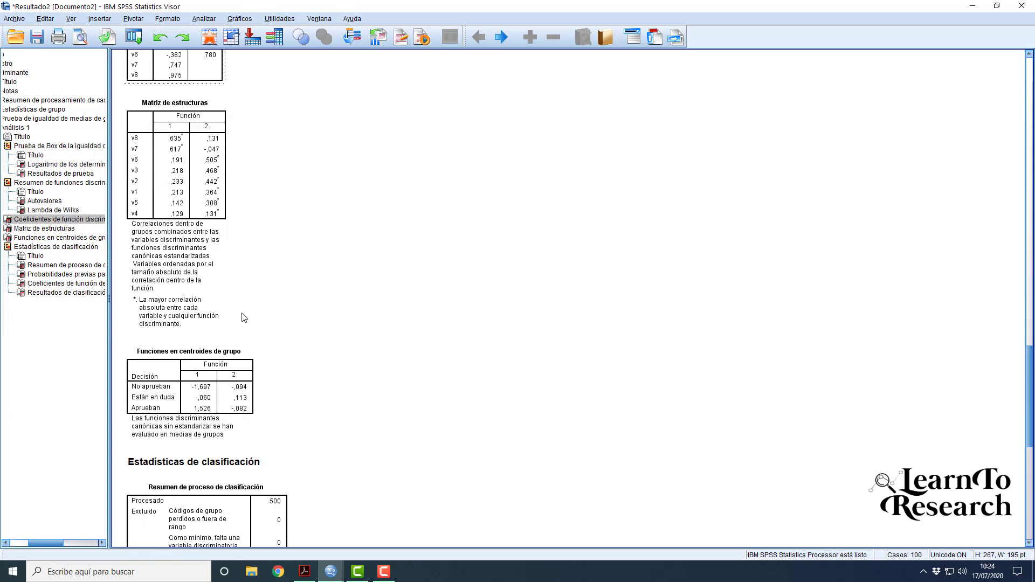
scroll(325, 318, "down", 6)
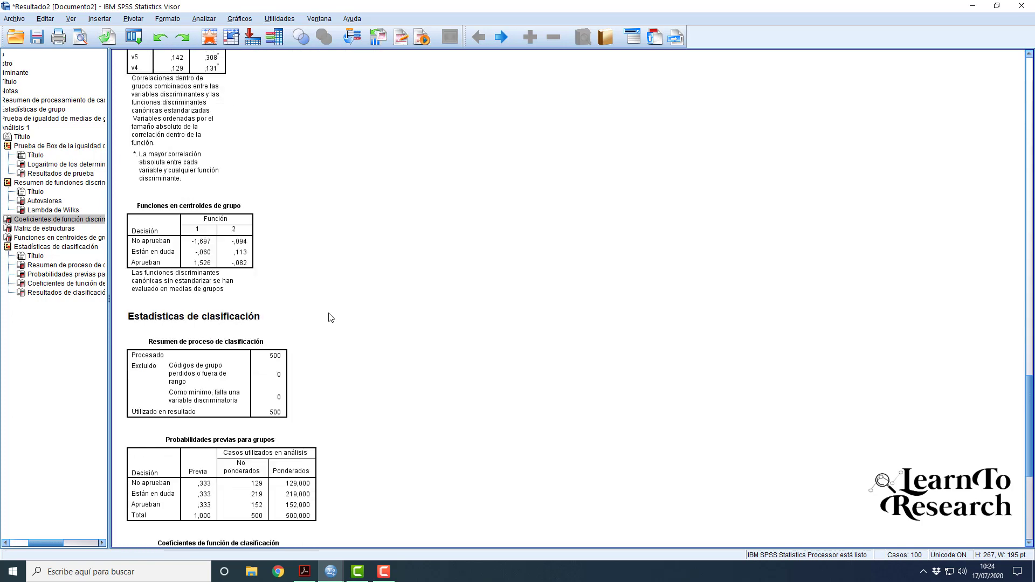
scroll(239, 291, "down", 2)
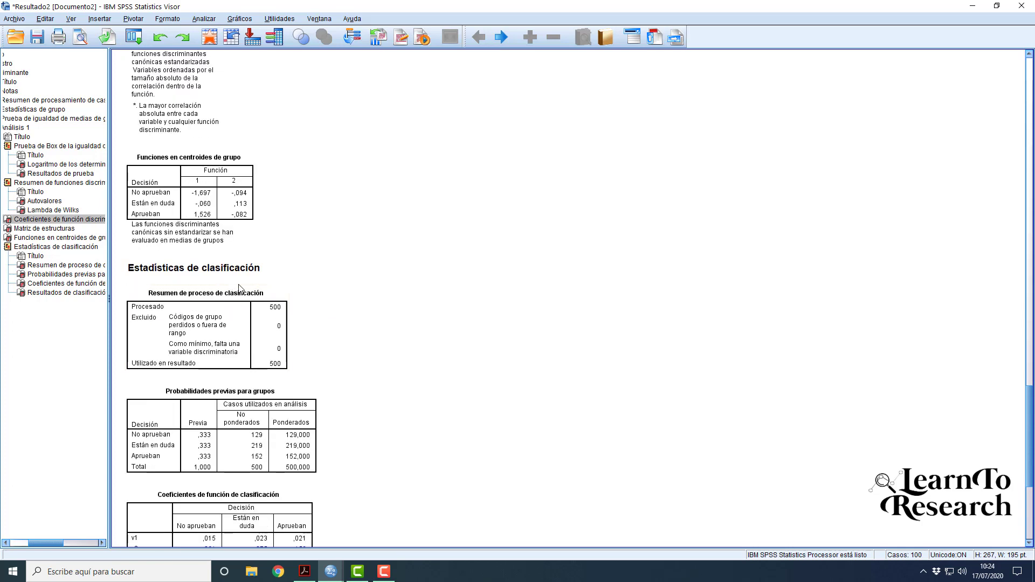
scroll(239, 286, "down", 6)
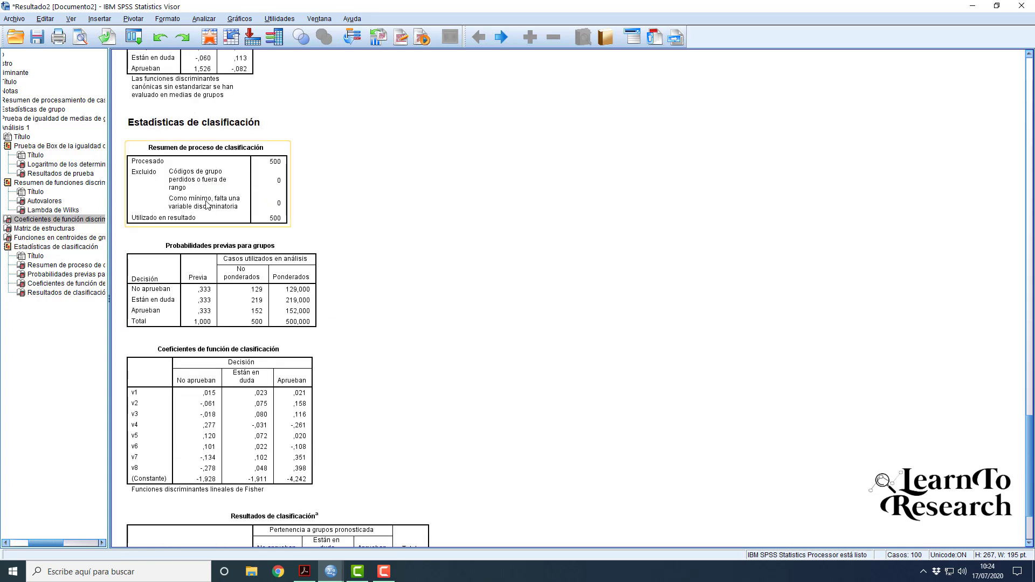
scroll(197, 213, "down", 2)
scroll(197, 213, "down", 2)
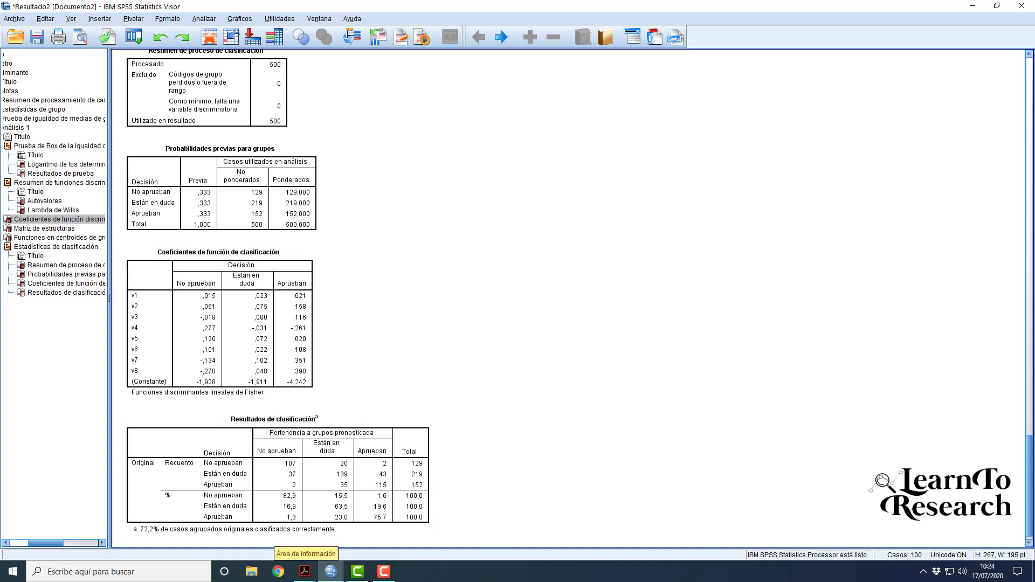
- Switch to the Análisis discriminante PDF in Adobe Acrobat and restore its window to a smaller size beside the classification tables
left_click(305, 571)
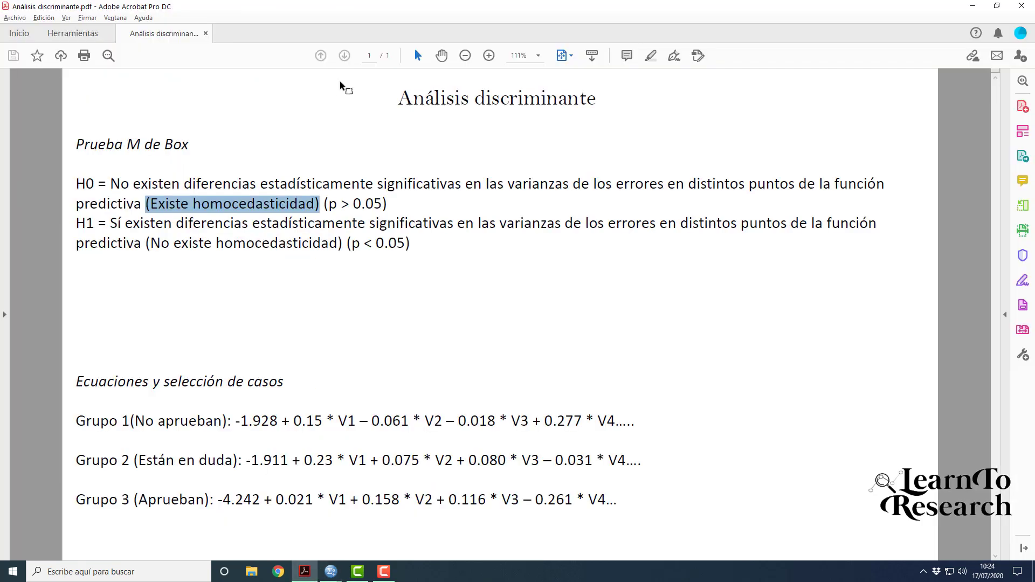
double_click(548, 21)
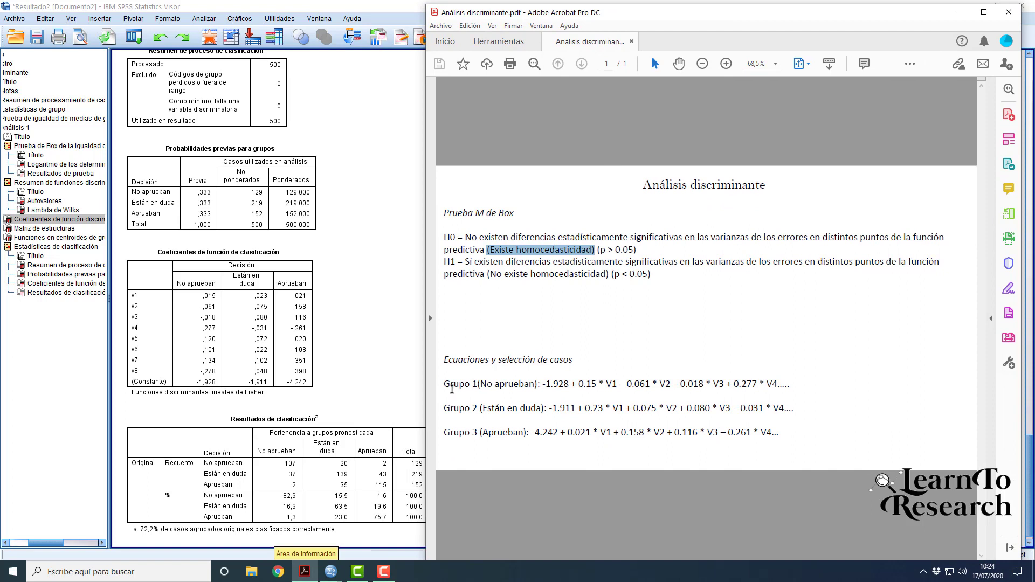
left_click(182, 307)
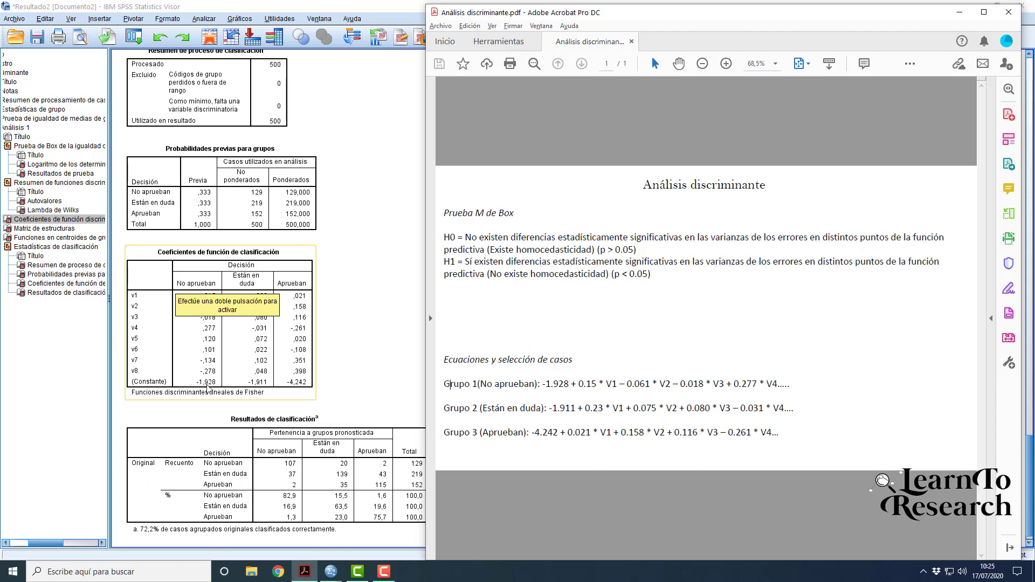
- Compare the Grupo 1 (No aprueban) equation's constant and V1 coefficient with the Coeficientes de función de clasificación table
left_click_drag(544, 385, 571, 386)
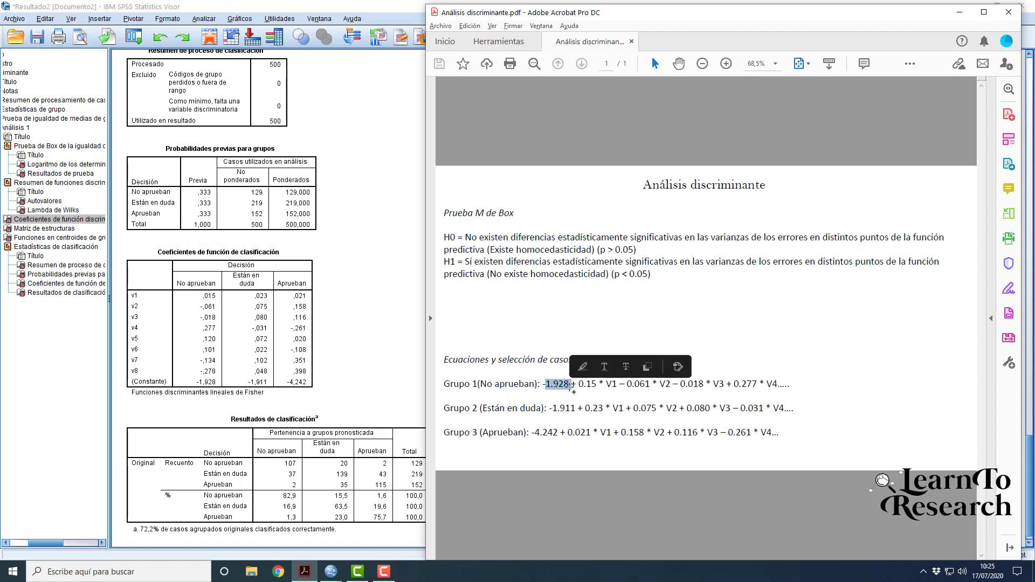
left_click(210, 367)
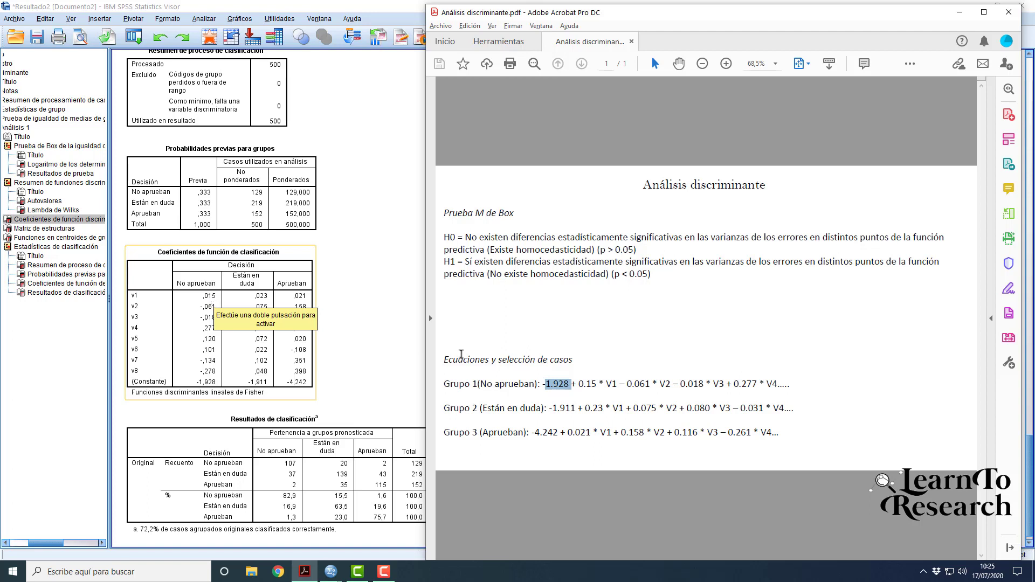
left_click(580, 384)
left_click_drag(580, 384, 594, 384)
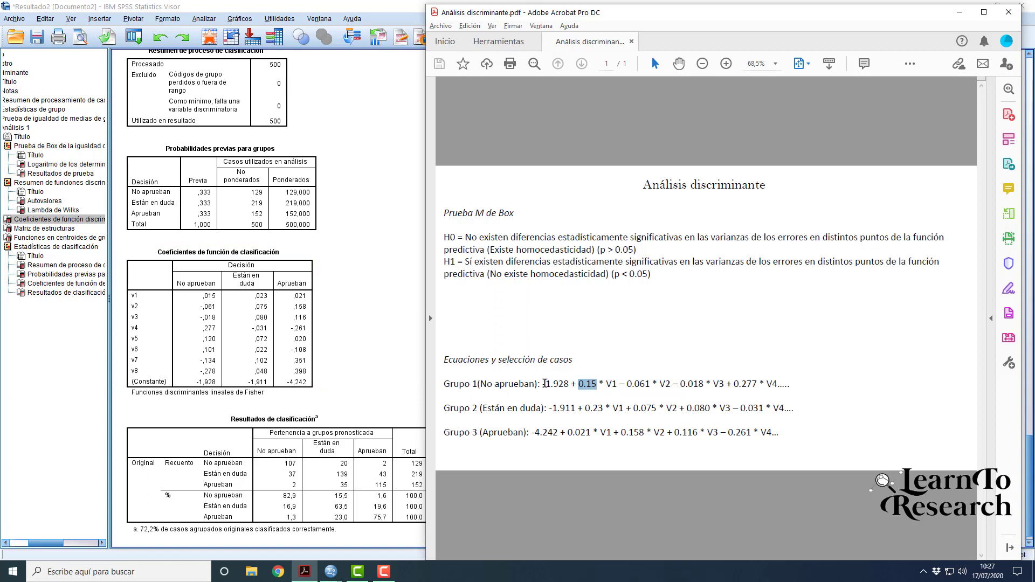
left_click_drag(543, 384, 791, 383)
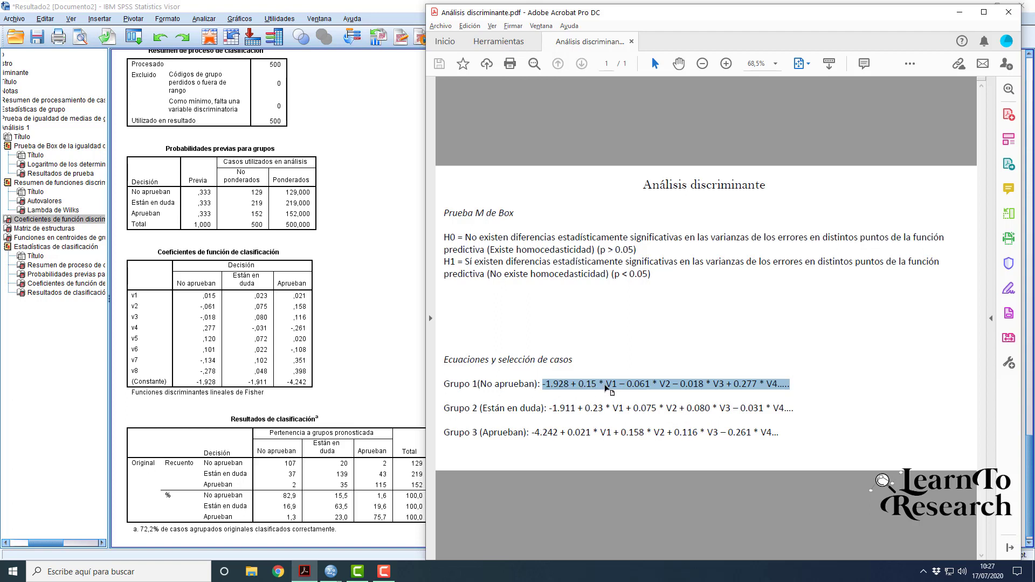
left_click(606, 387)
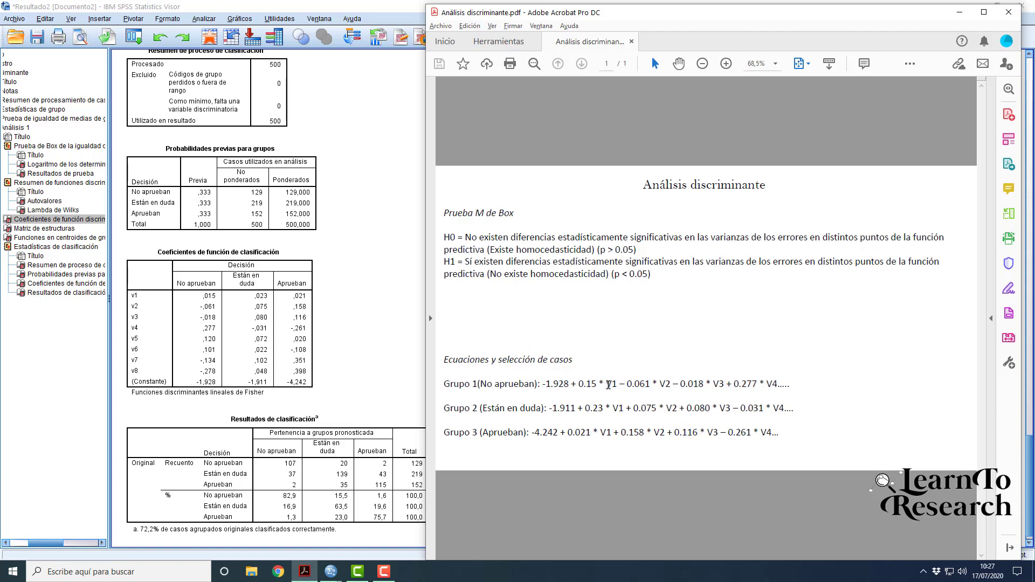
- Examine V1 in the Grupo 1 equation and the full Grupo 3 (Aprueban) equation by highlighting them
left_click_drag(606, 385, 616, 386)
left_click_drag(443, 433, 776, 433)
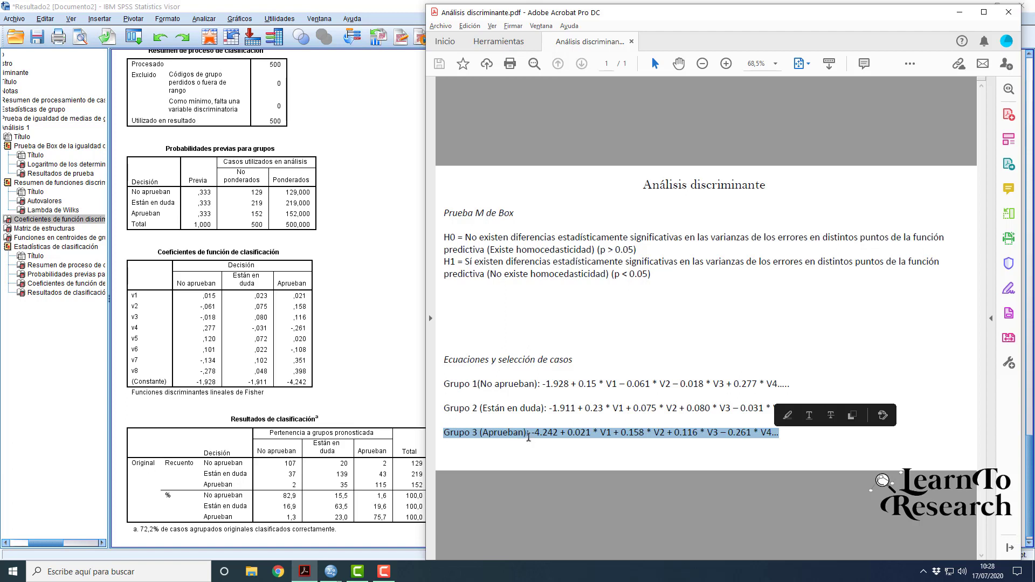
left_click_drag(528, 437, 531, 440)
left_click_drag(531, 440, 529, 441)
- Switch back to the SPSS output viewer and examine the Resultados de clasificación table and its footnote
left_click(347, 393)
scroll(346, 393, "up", 10)
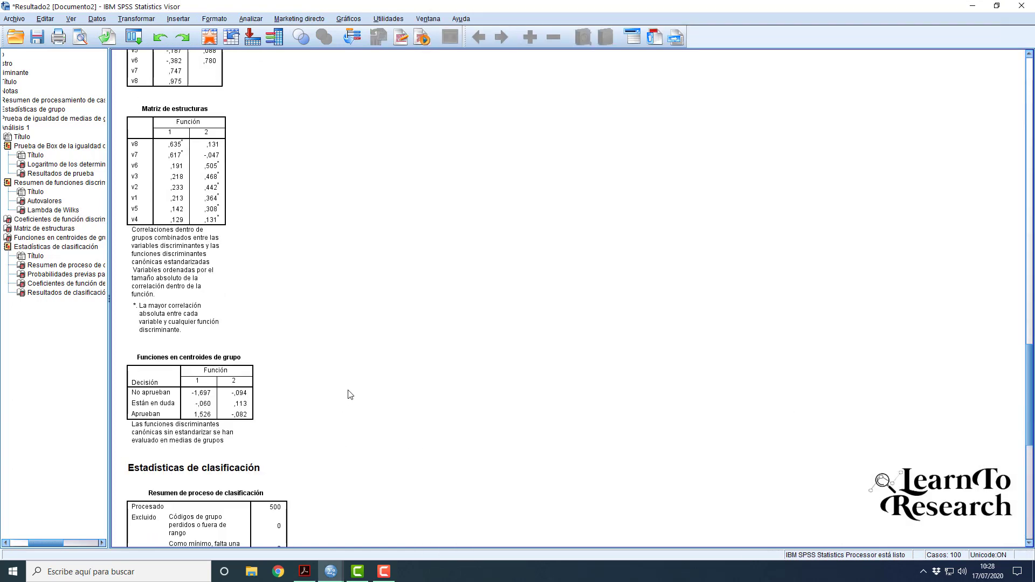
scroll(355, 396, "down", 10)
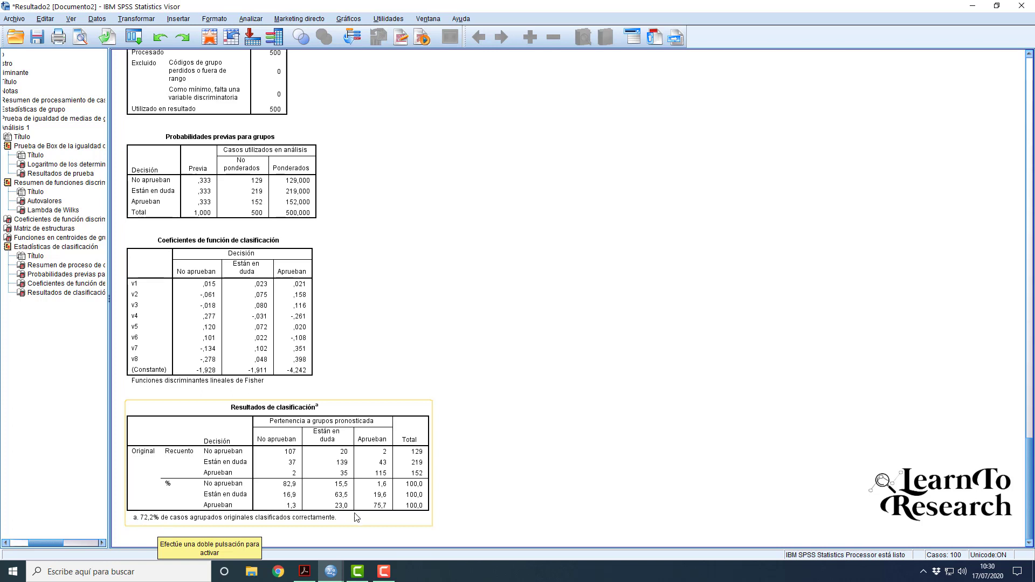
left_click(465, 503)
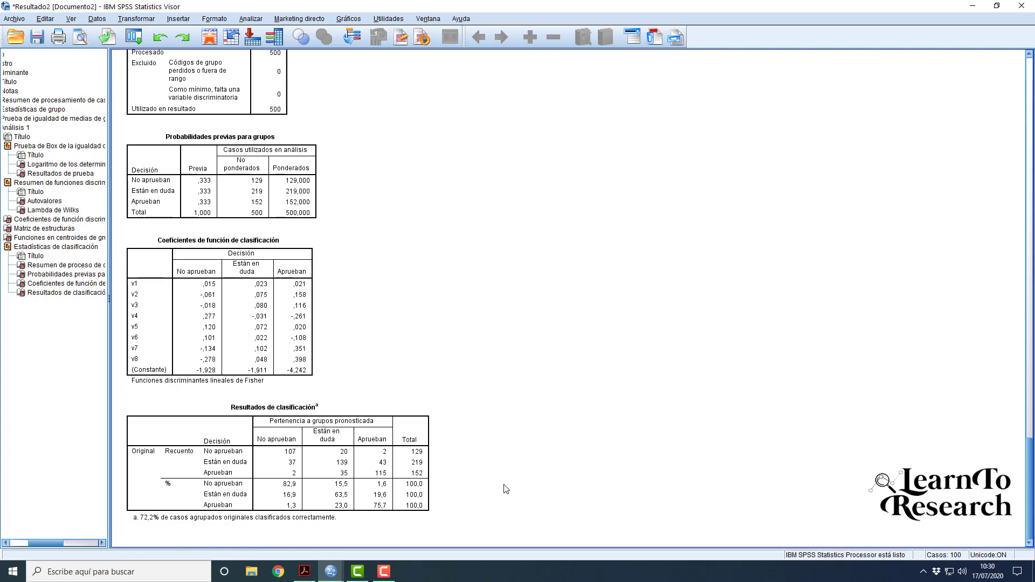